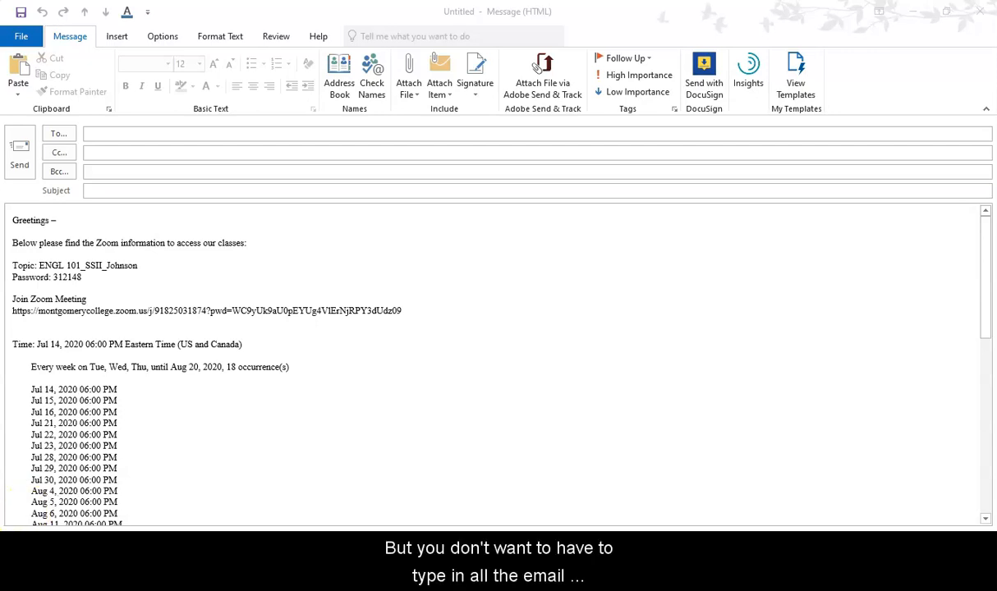
click(89, 138)
click(93, 152)
click(92, 171)
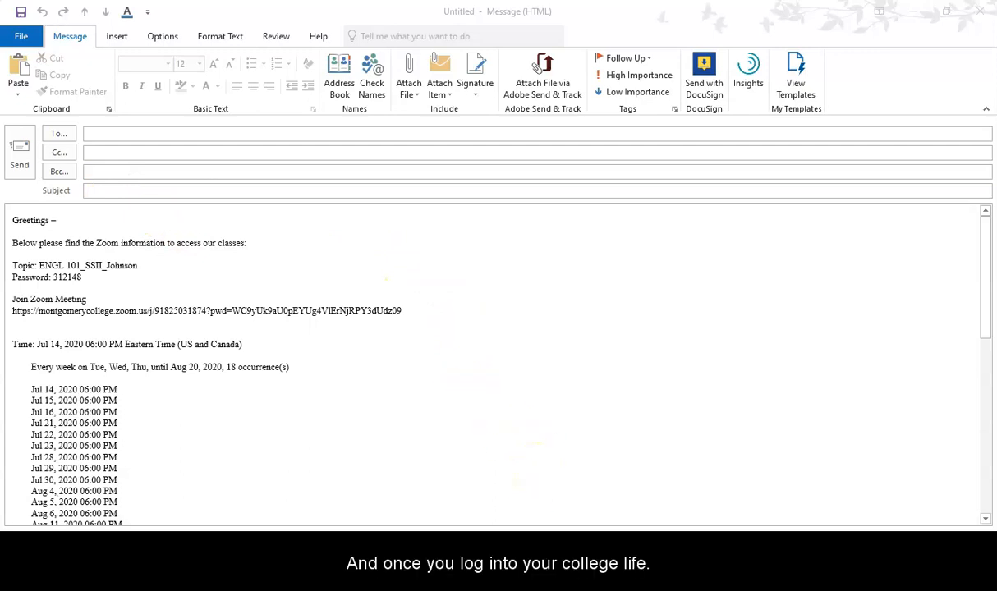
Switch to Chrome and open the Teaching Schedule from Teaching and Course Tools for the Fall 2020 term.
mouse_move(483, 545)
click(434, 493)
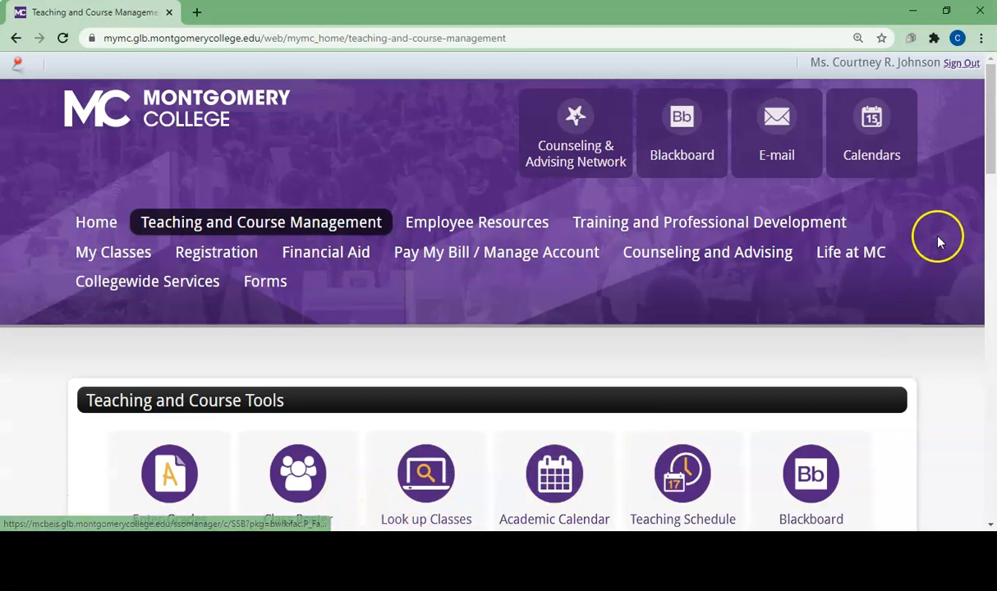
drag(994, 164, 991, 191)
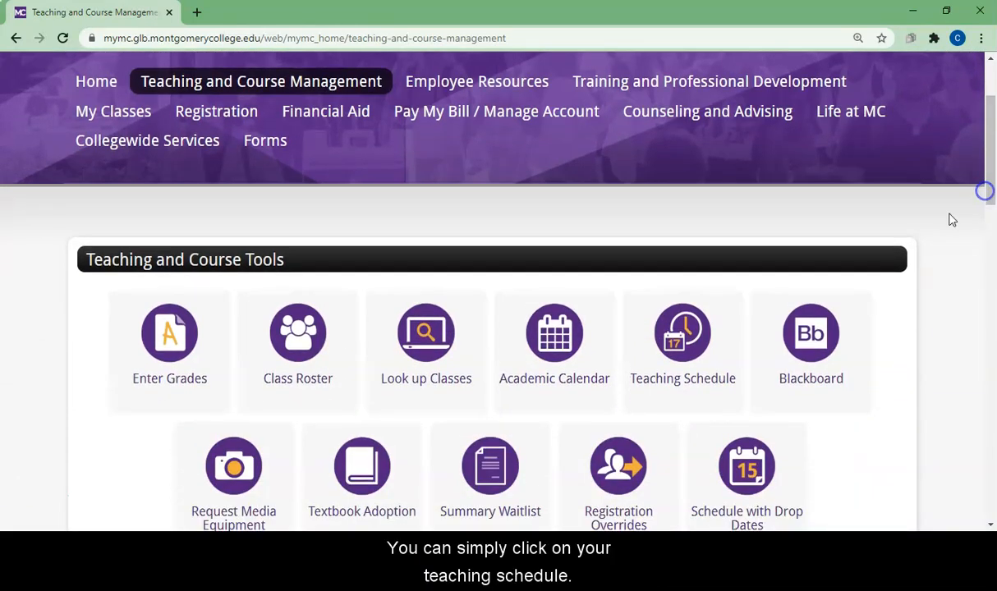
click(662, 351)
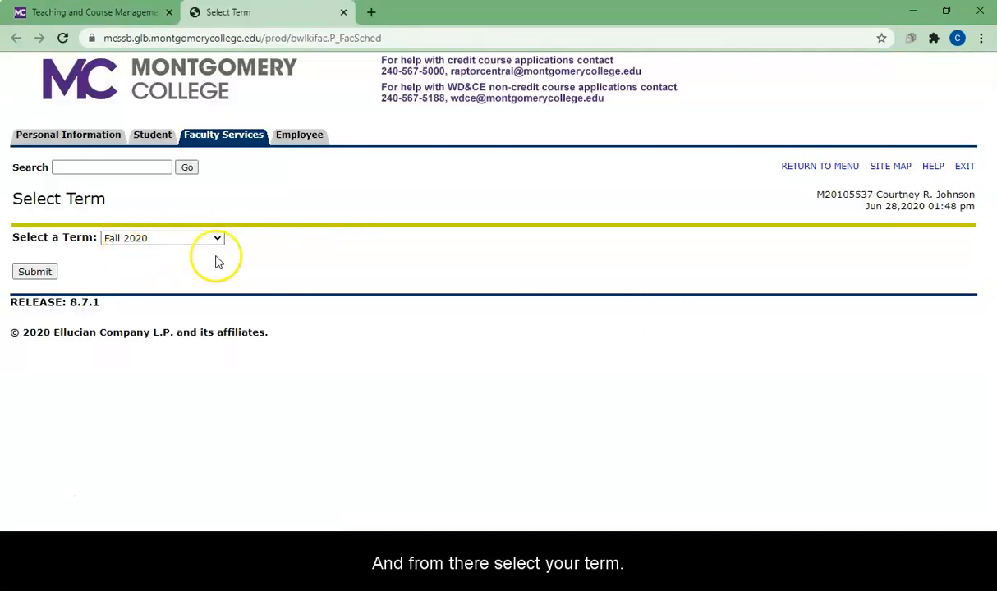
click(38, 273)
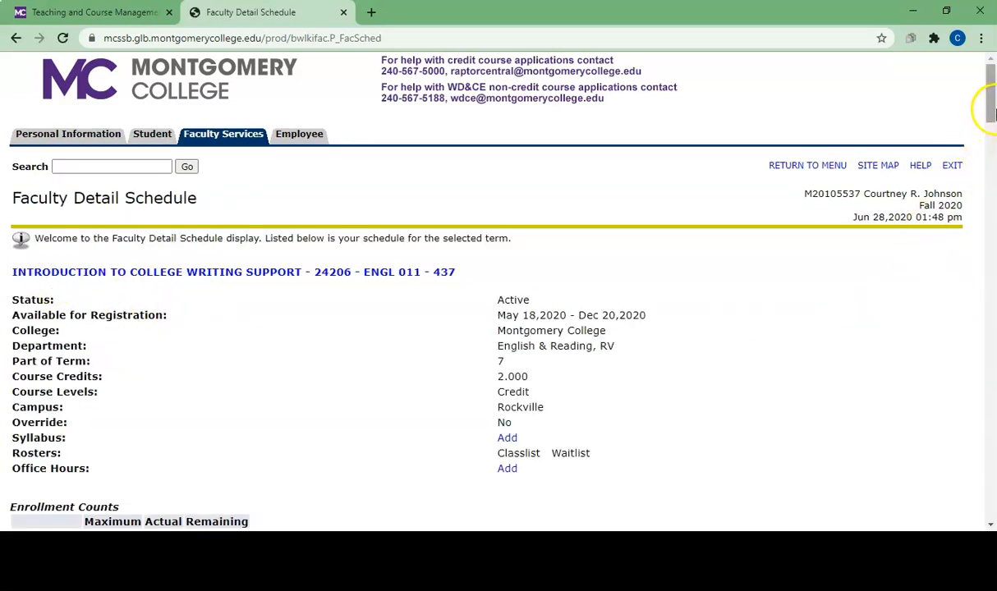
Examine the ENGL 011 section's enrollment details in the faculty schedule, and switch to the Detail Faculty Class List window.
drag(992, 113, 991, 129)
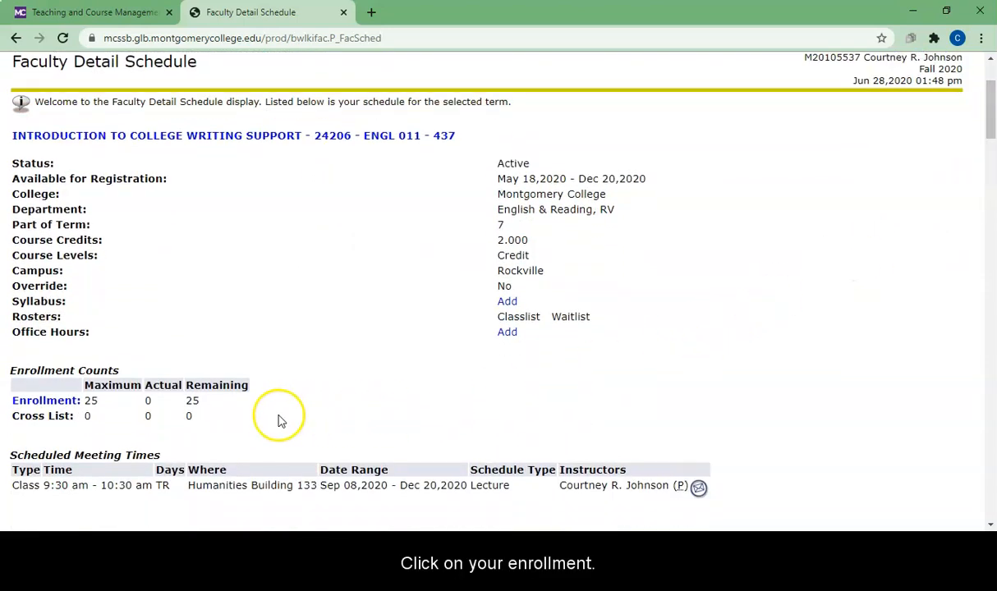
click(55, 404)
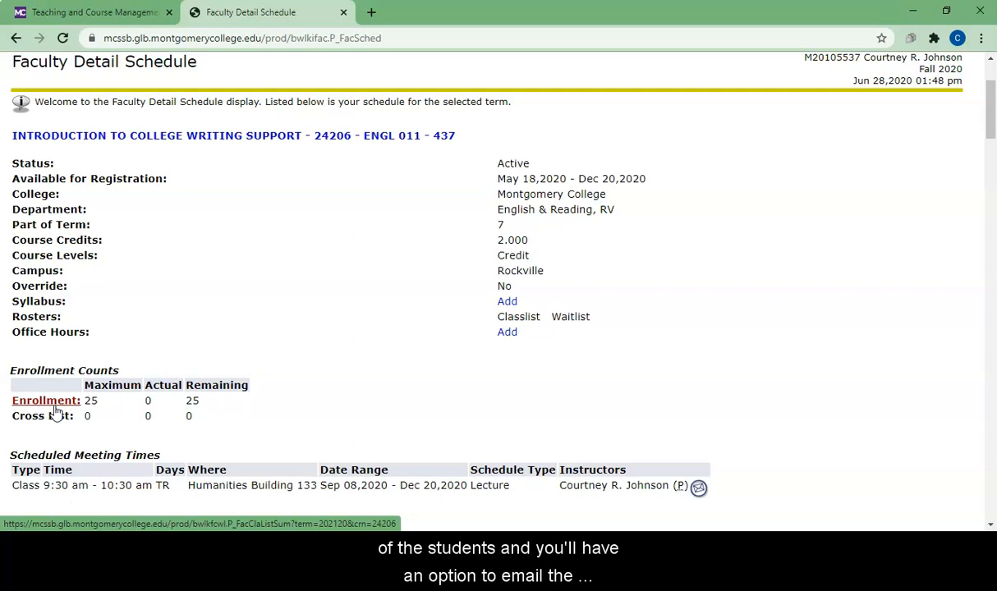
mouse_move(988, 120)
mouse_down()
mouse_move(987, 150)
mouse_move(987, 140)
mouse_up()
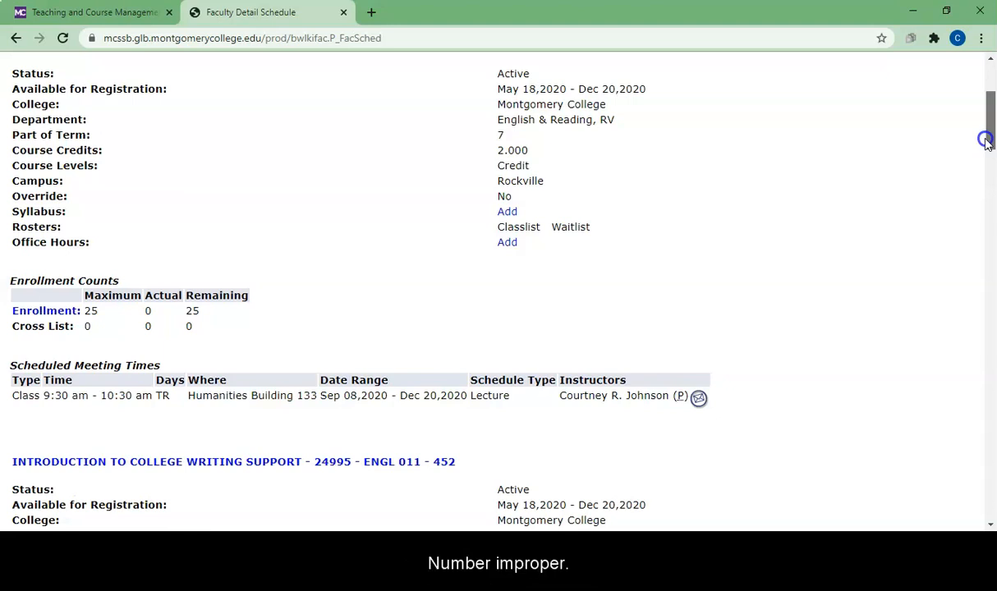
drag(986, 142, 990, 100)
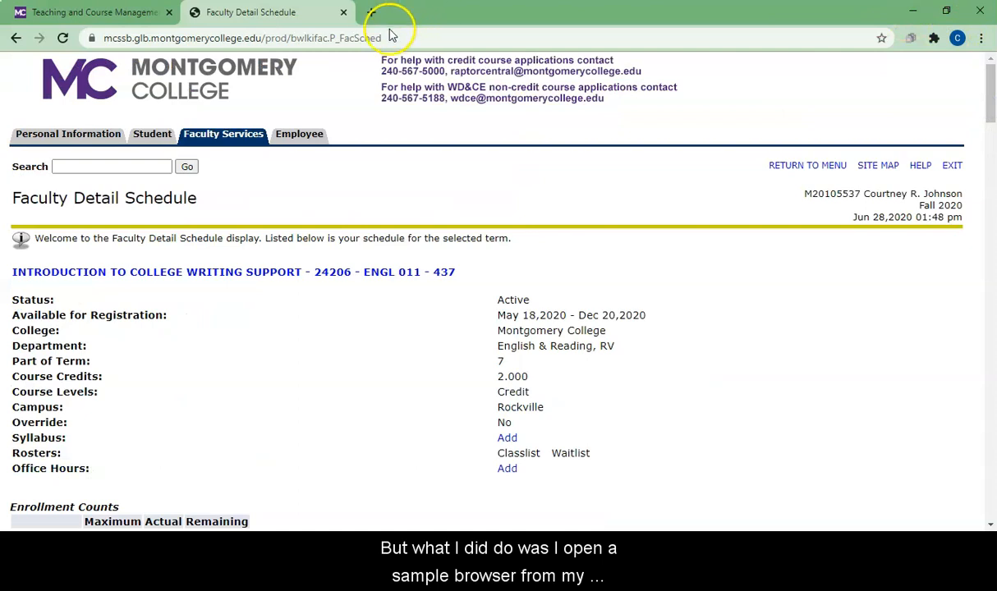
mouse_move(392, 479)
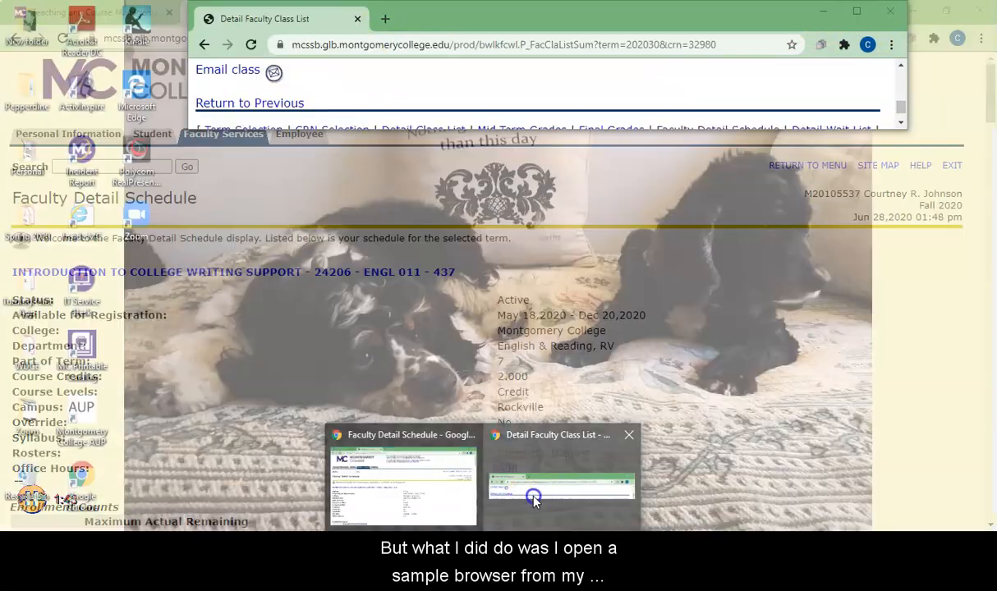
click(530, 497)
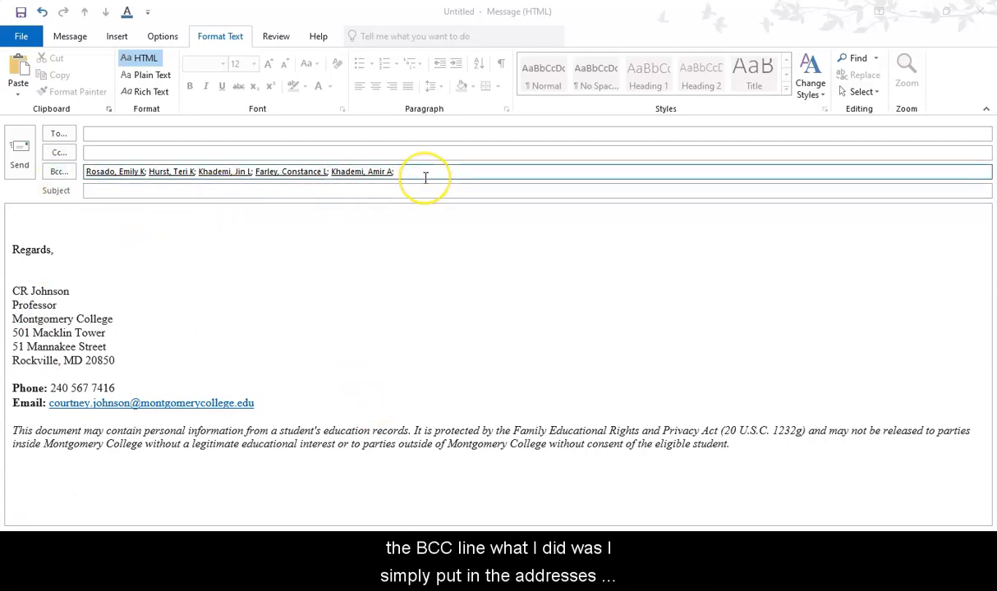
Switch to the Zoom meetings page and open the details of the first recurring ENGL 101 SSII meeting on Jul 14.
click(304, 172)
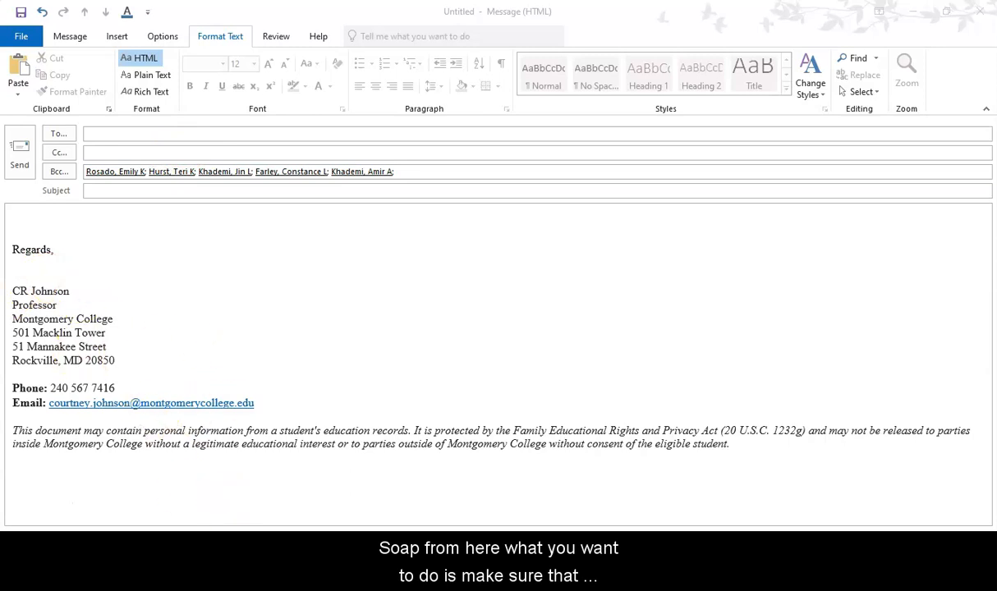
click(376, 546)
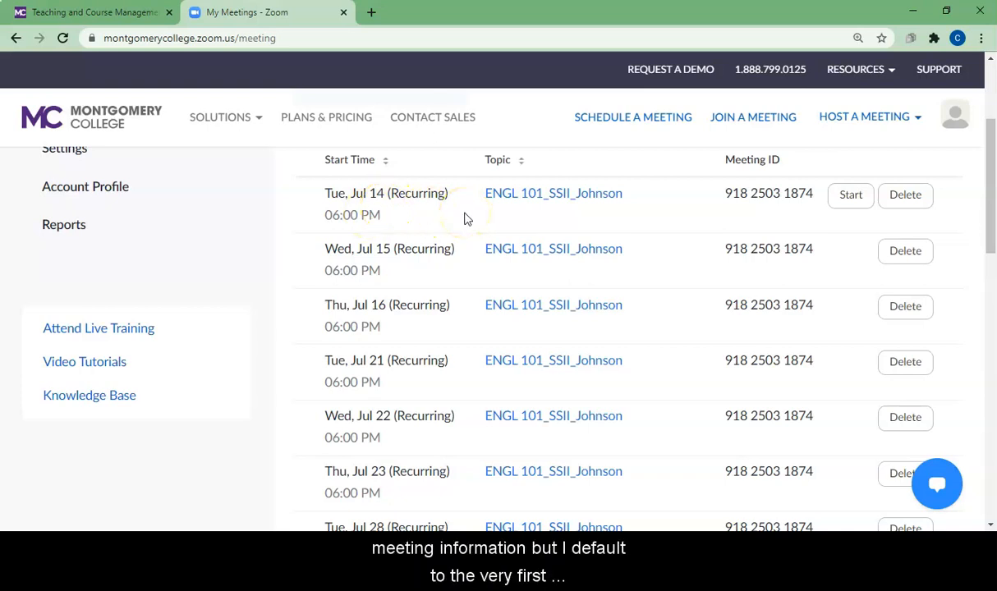
click(538, 201)
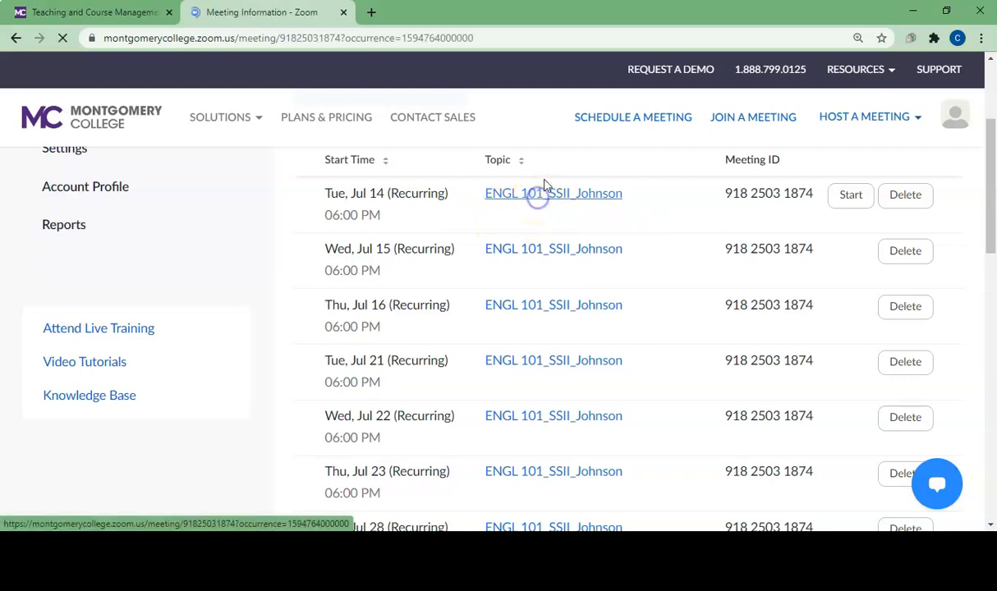
drag(992, 105, 990, 196)
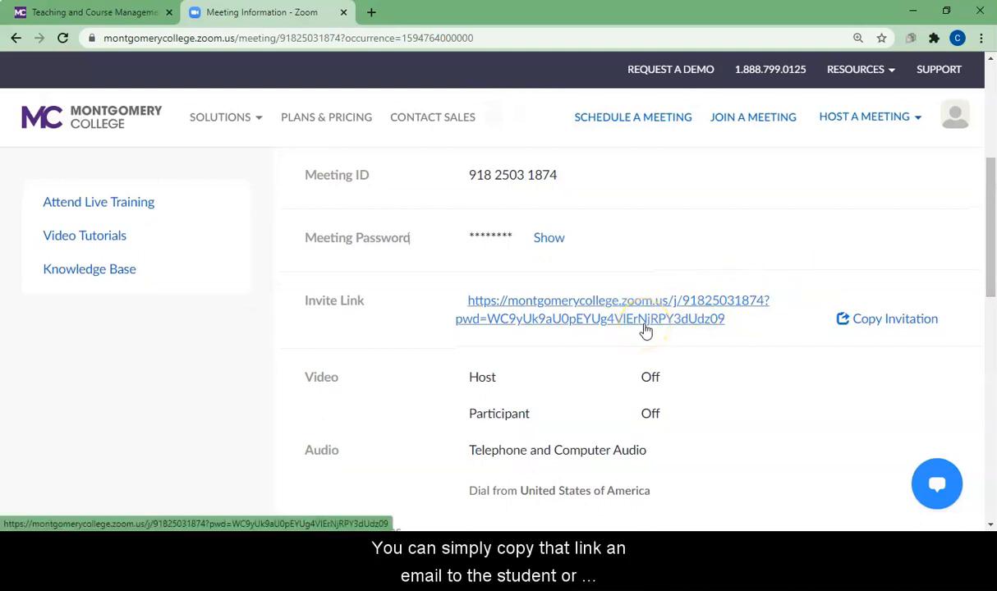
Copy the full meeting invitation for the ENGL 101 SSII class.
click(876, 332)
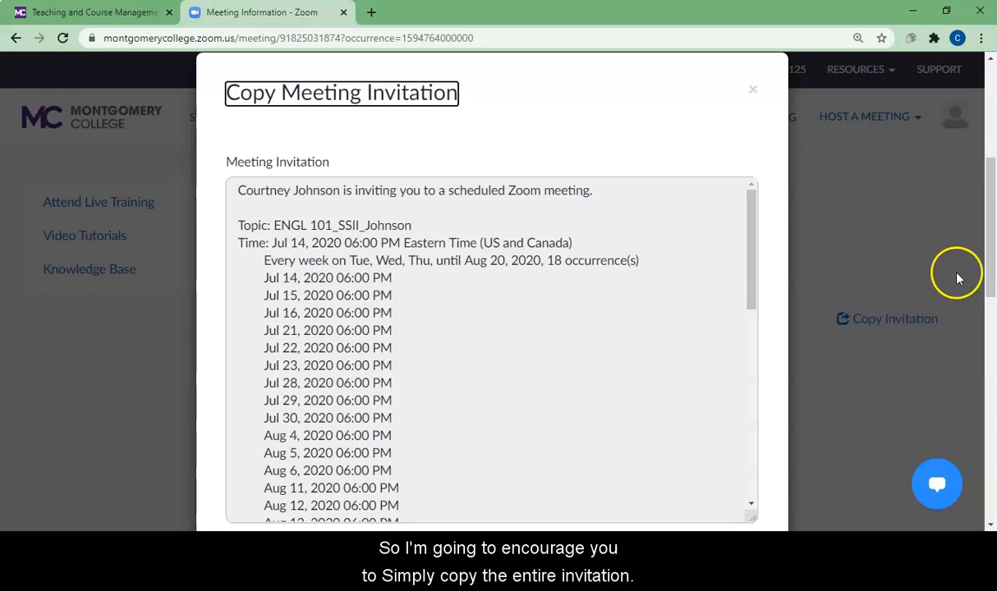
scroll(990, 246, down, 2)
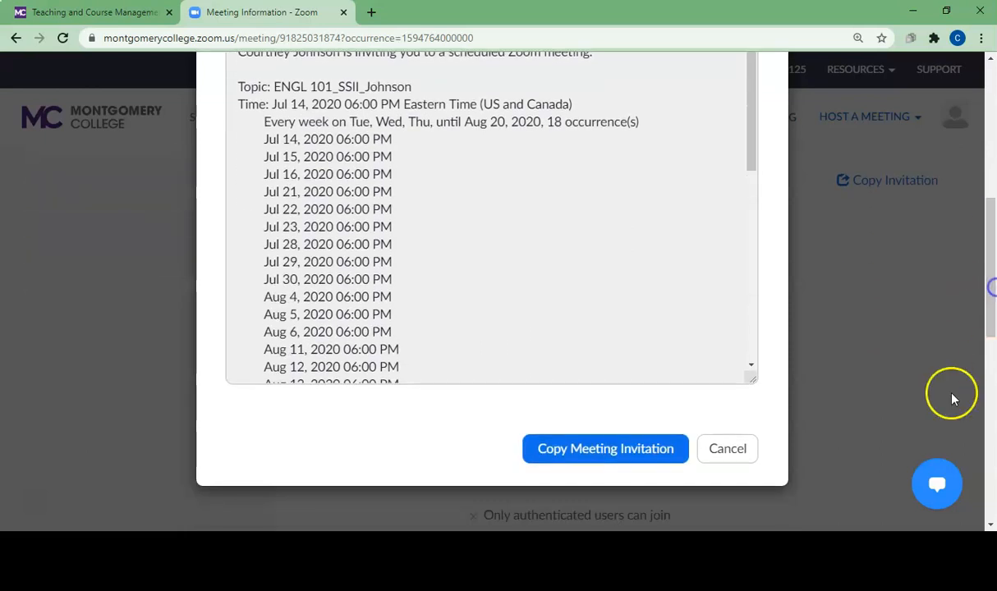
click(553, 448)
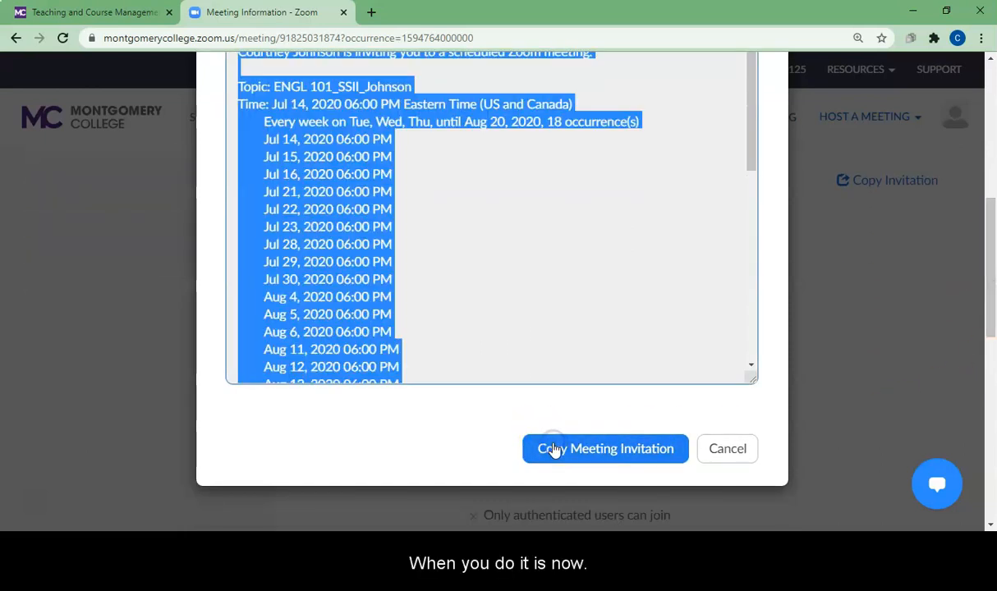
drag(992, 324, 992, 267)
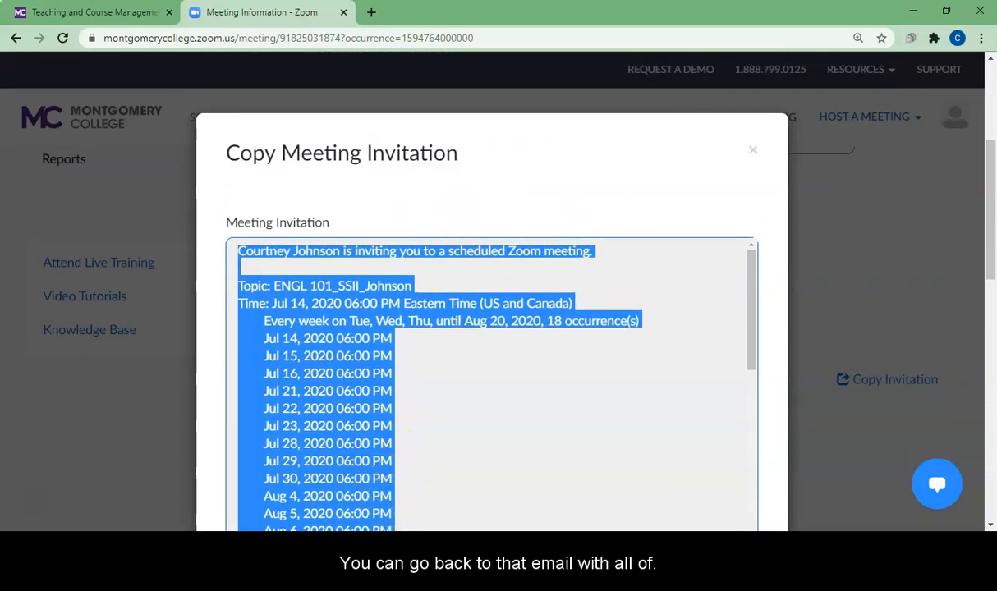
Return to the Outlook message and set its subject to the instructor's surname followed by "_ENGL 101_SSII_2020_Zoom Class Link".
click(486, 486)
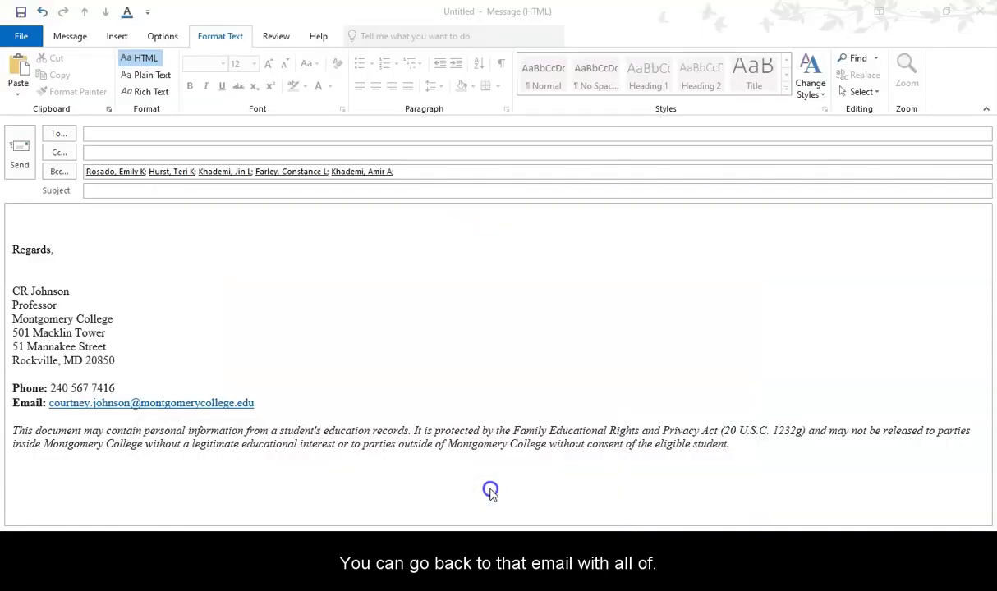
click(87, 218)
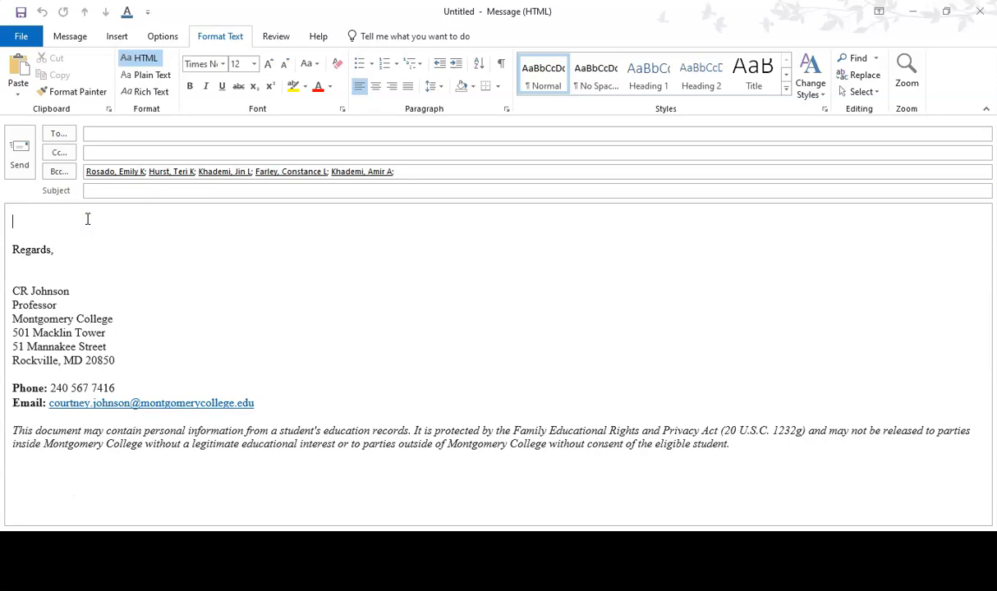
click(90, 189)
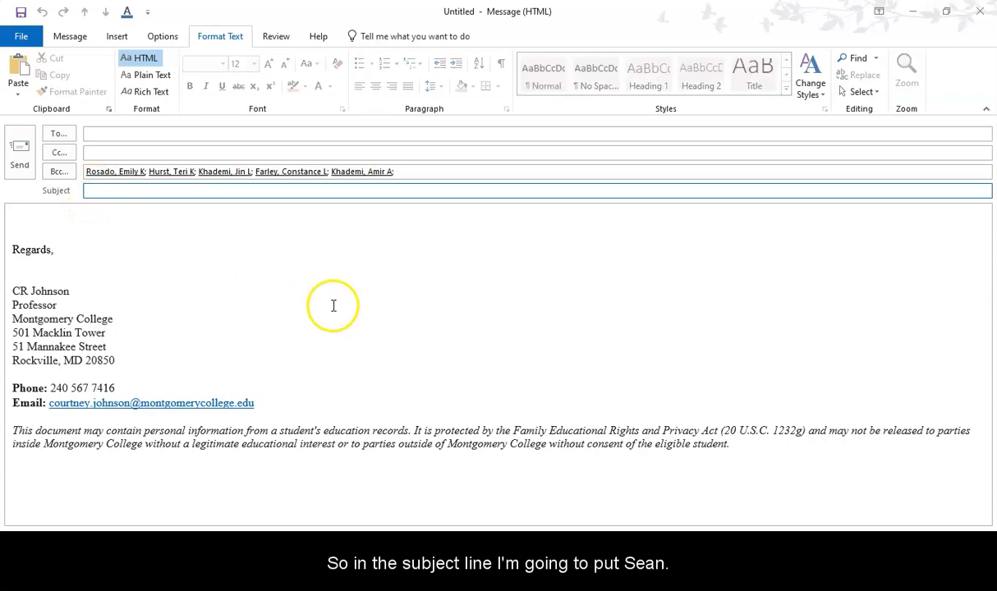
text(_ENGL 101)
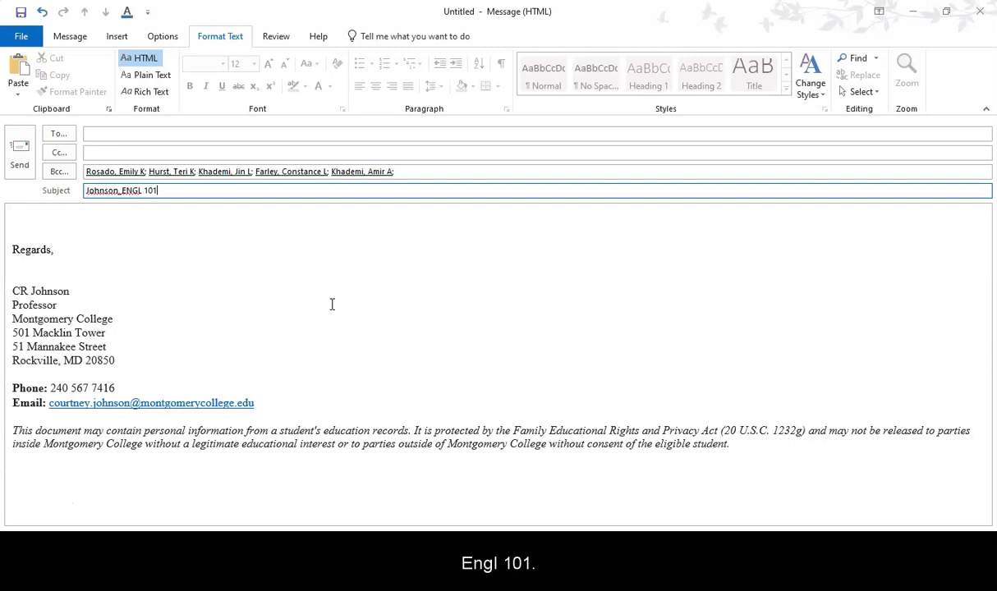
text(_SS)
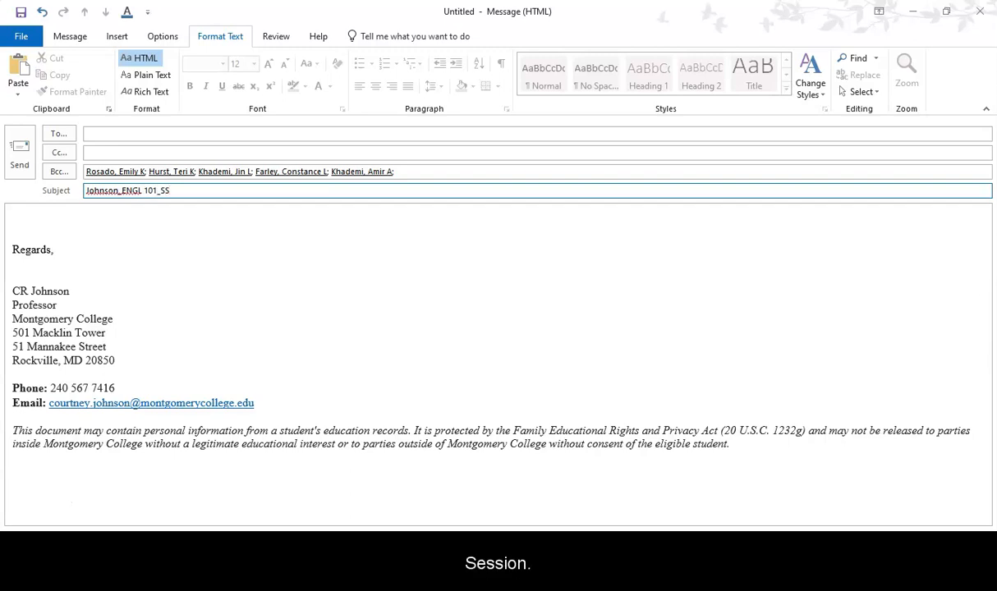
text(II_2)
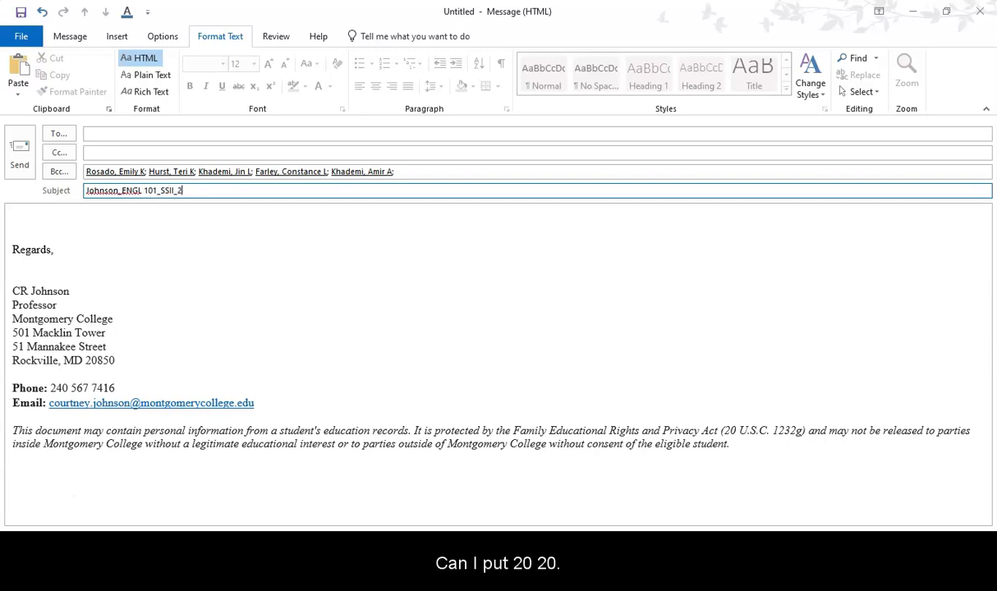
click(322, 296)
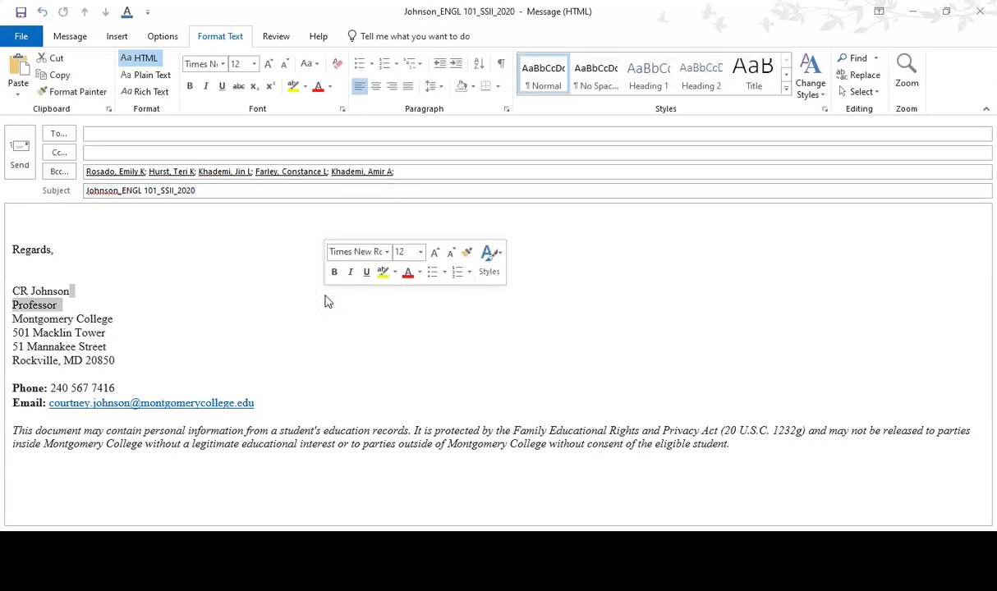
click(258, 195)
text(_)
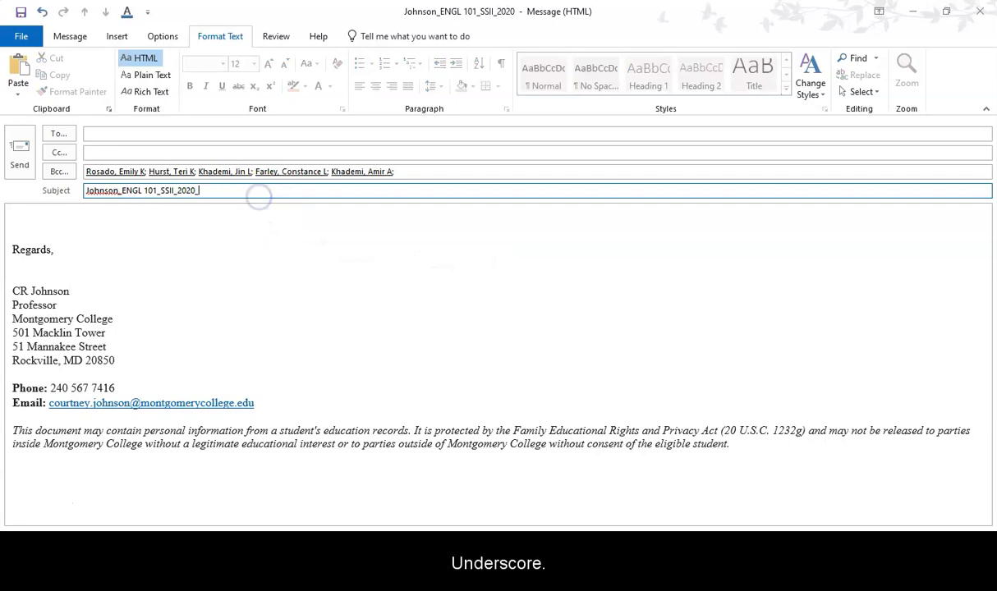
text(Zoom Class Link)
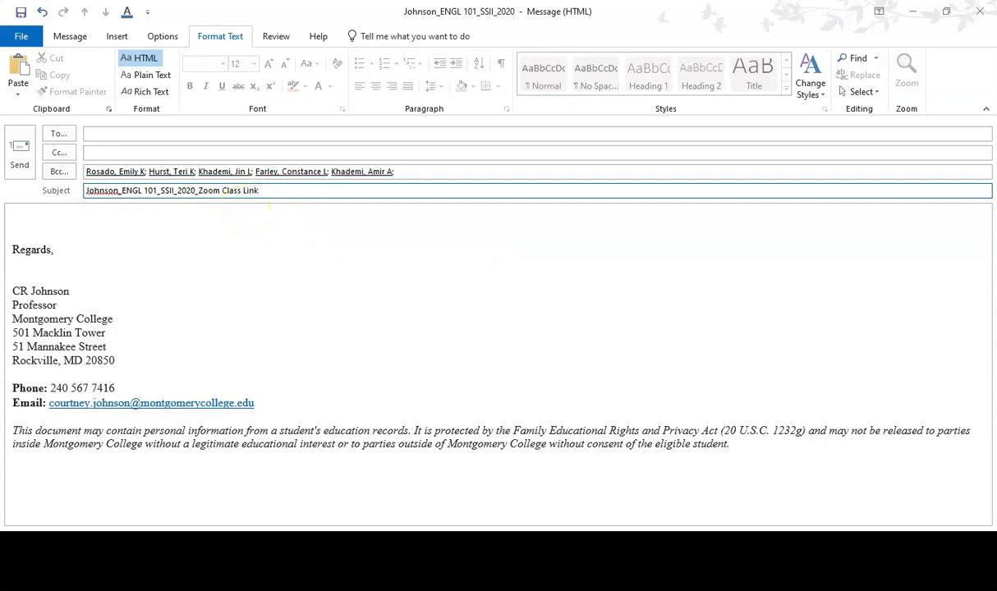
Begin the message body above the signature with the greeting "Greetings class!" on its own line.
click(61, 218)
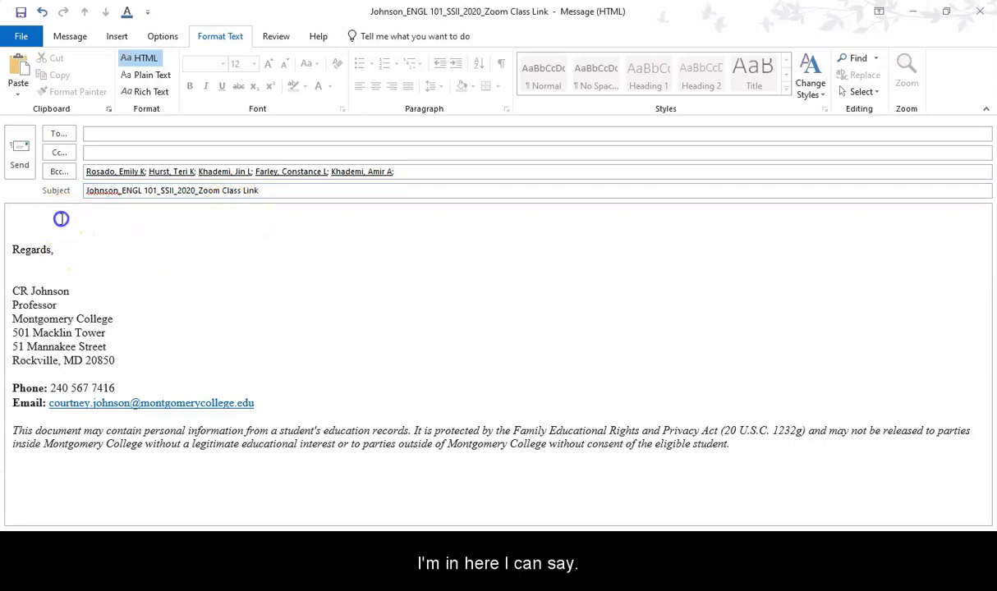
text(Greetings class!)
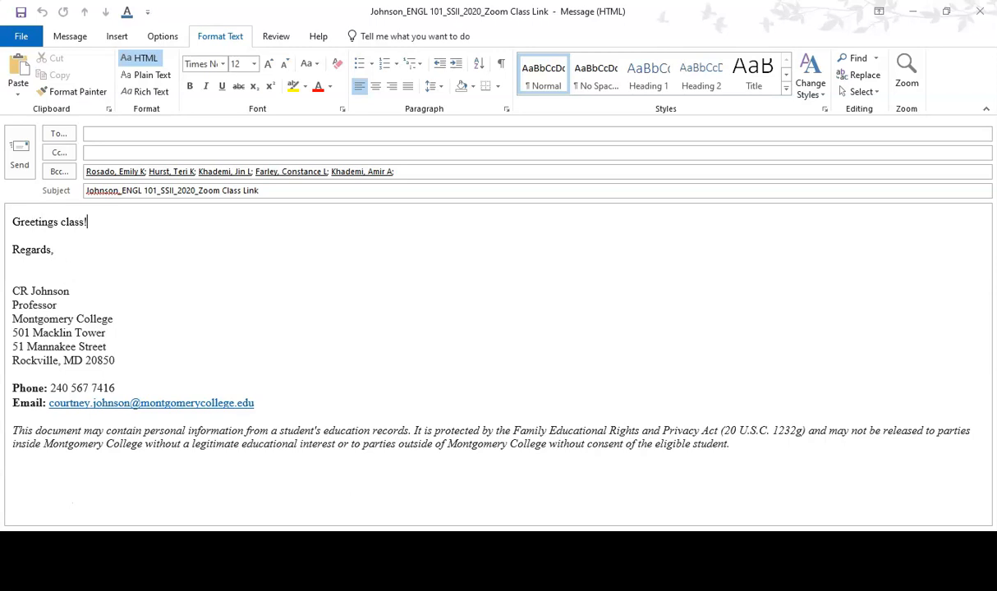
key(Return)
Write "Below, please find the Zoom link for our course sessions. The same link and password will be used for every class." with blank lines beneath.
text(Below, please find the)
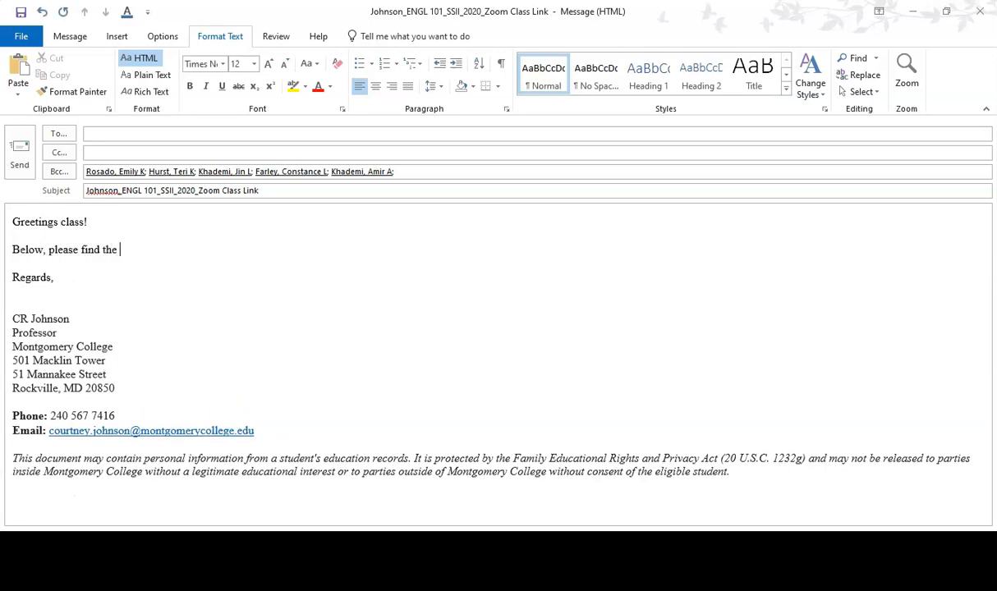
click(61, 219)
text(Z)
click(189, 246)
text(Z)
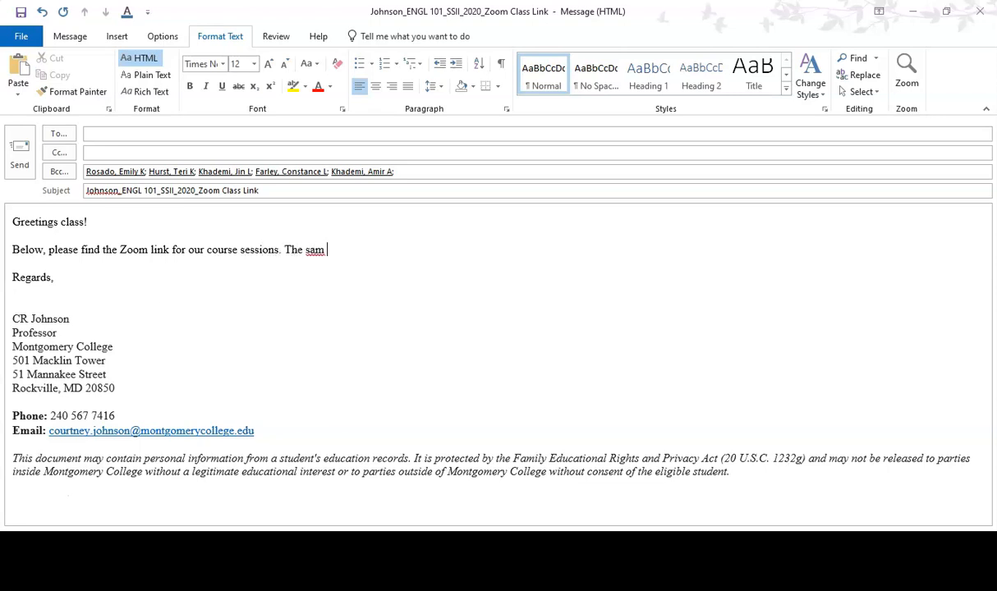
text(nk an)
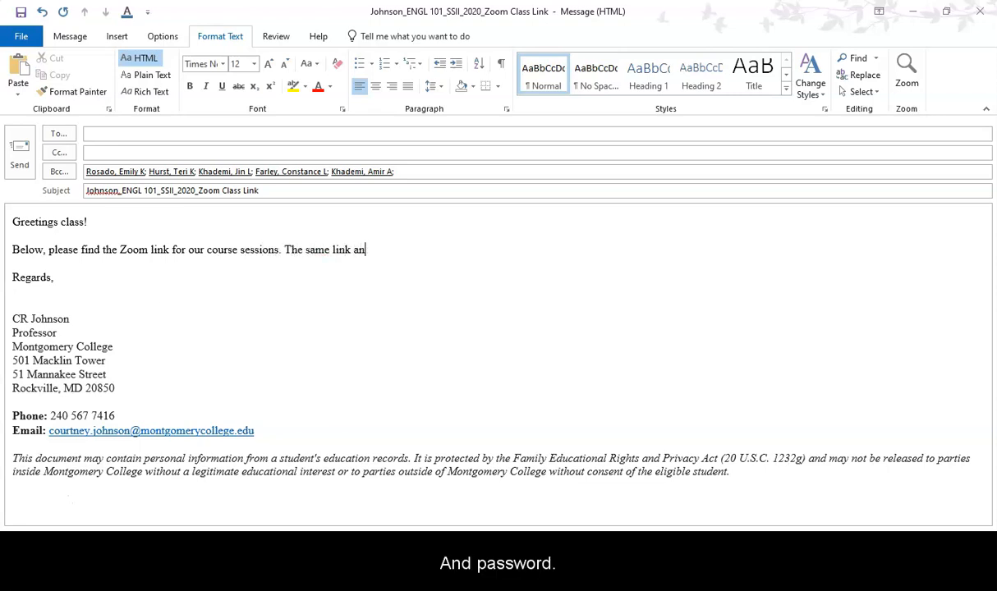
text(d password will be used for every class.)
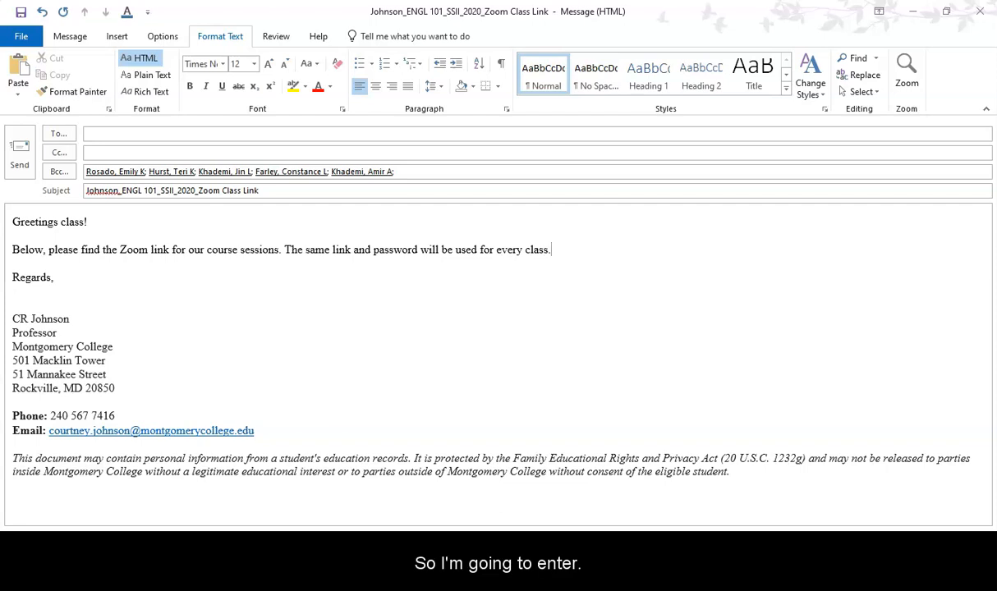
key(Return)
key(Return)
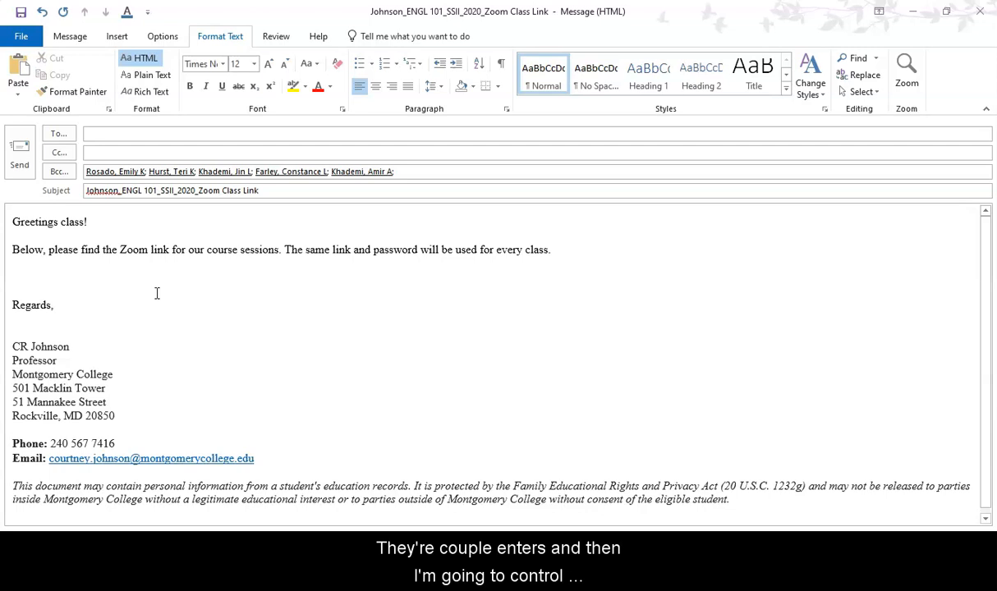
Paste the copied Zoom meeting invitation, including its meeting link and password, beneath the introductory sentence in the message body.
key(ctrl+v)
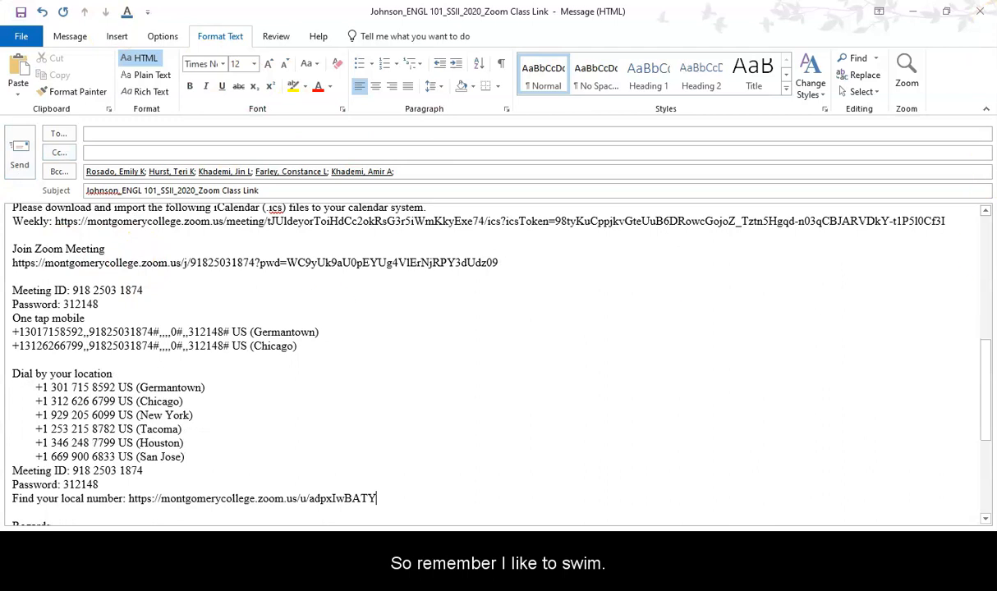
drag(988, 383, 983, 199)
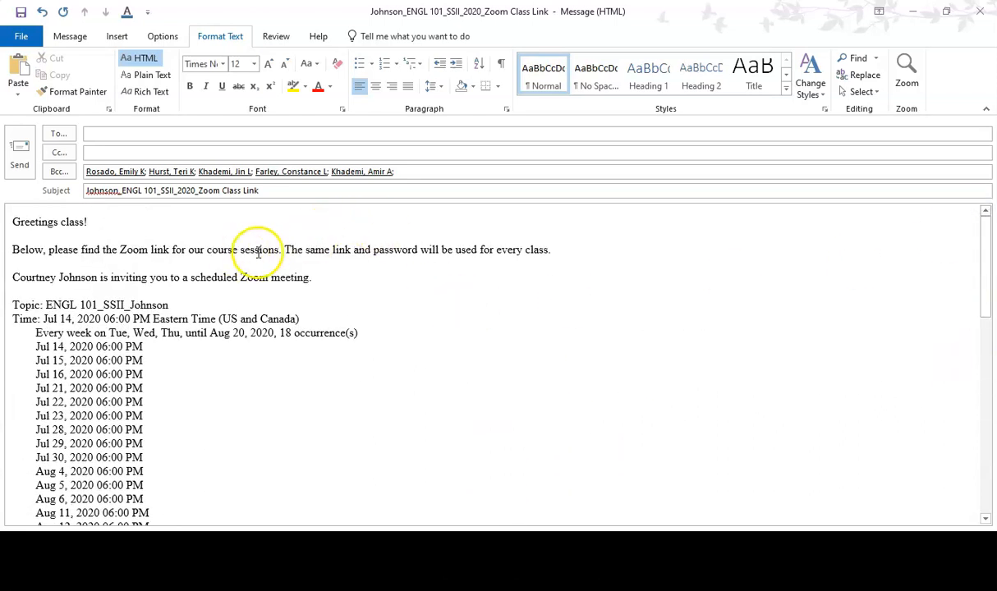
Make the word "same" in the introductory sentence bold and dark green.
drag(306, 249, 317, 251)
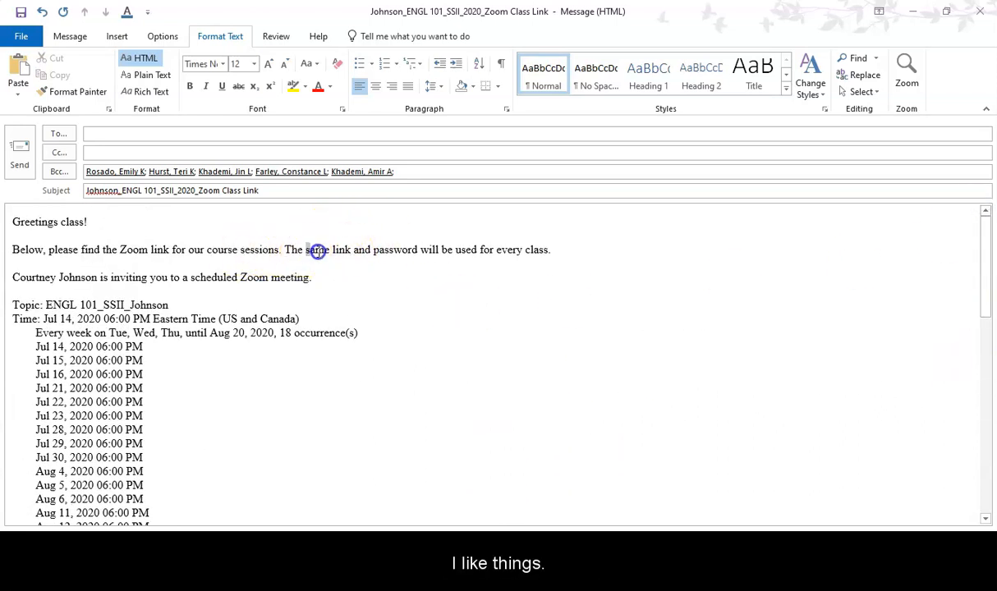
click(190, 85)
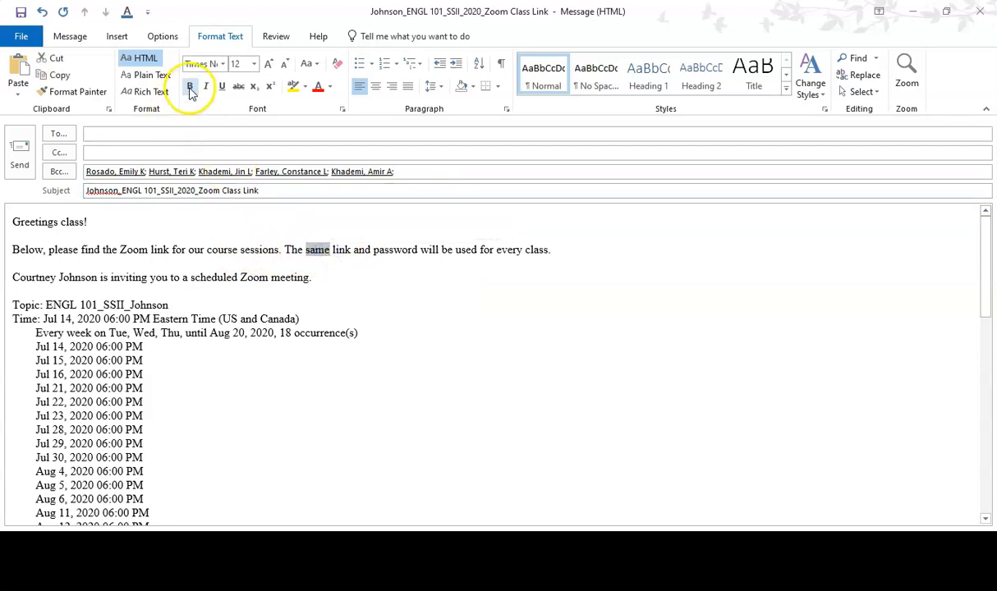
click(330, 86)
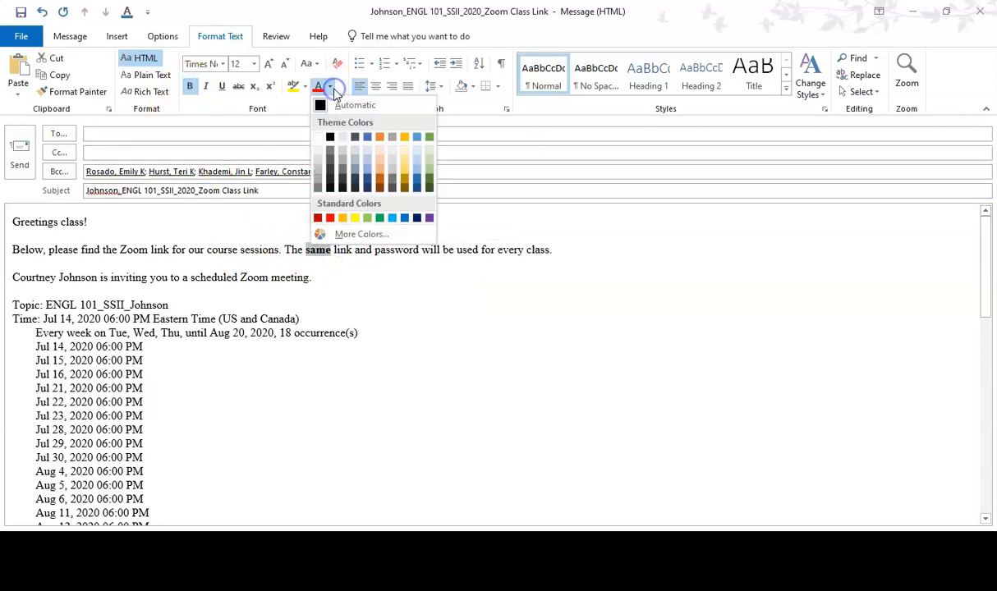
click(329, 234)
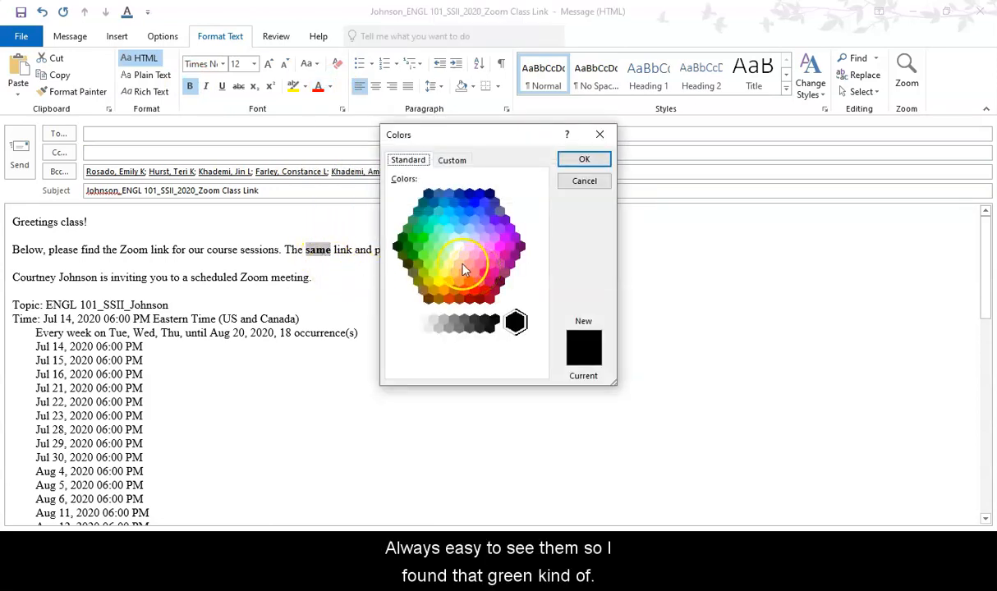
click(402, 238)
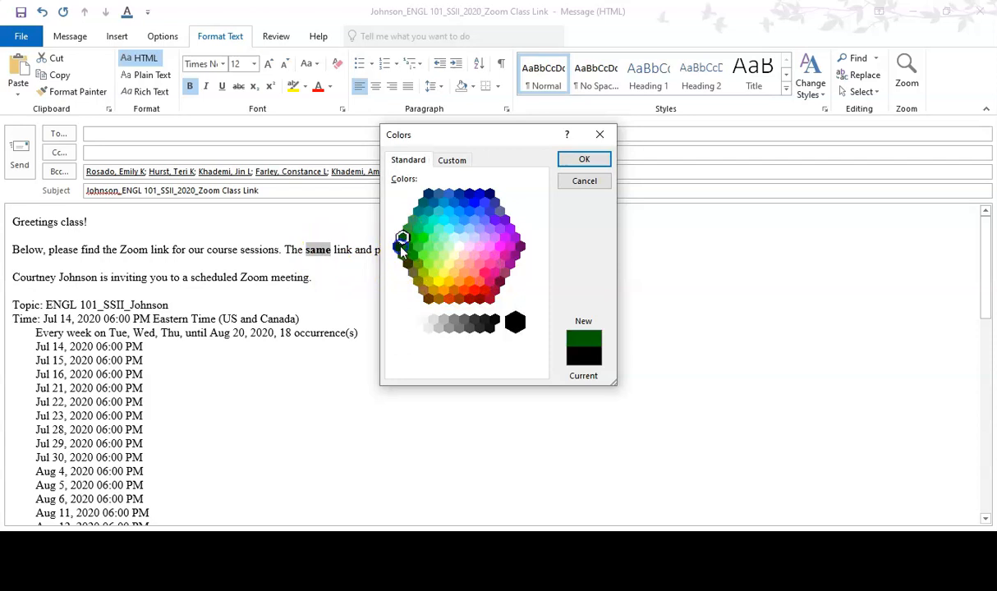
click(397, 246)
click(401, 238)
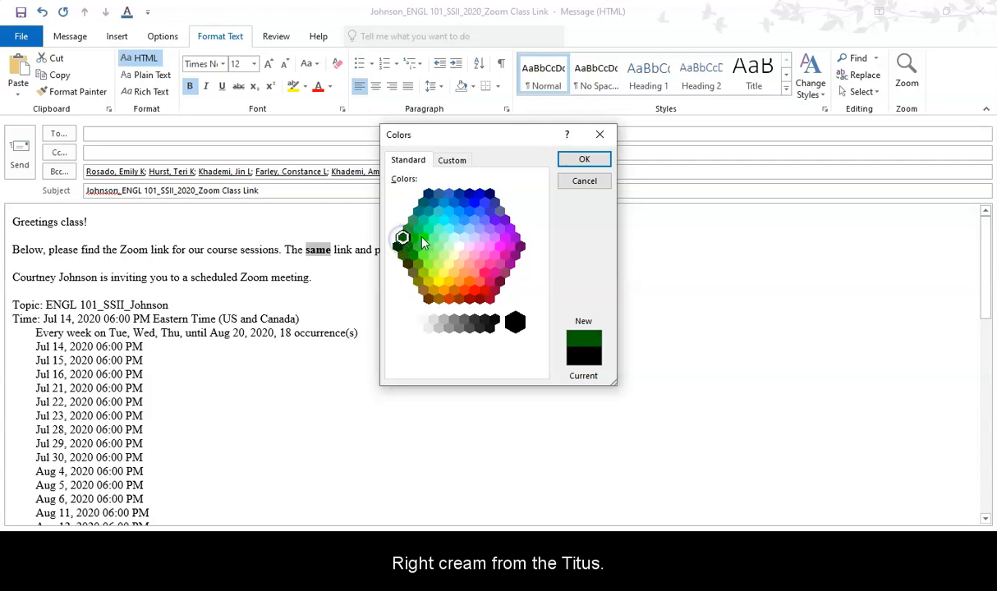
click(583, 161)
click(413, 258)
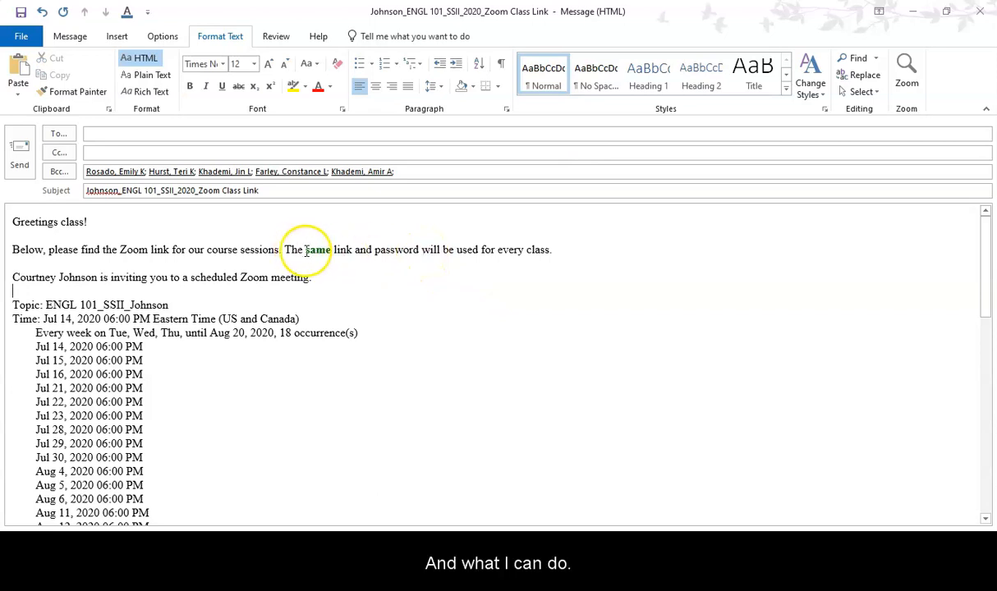
Make the whole phrase "same link and password" in the introductory sentence bold and underlined.
drag(306, 250, 377, 252)
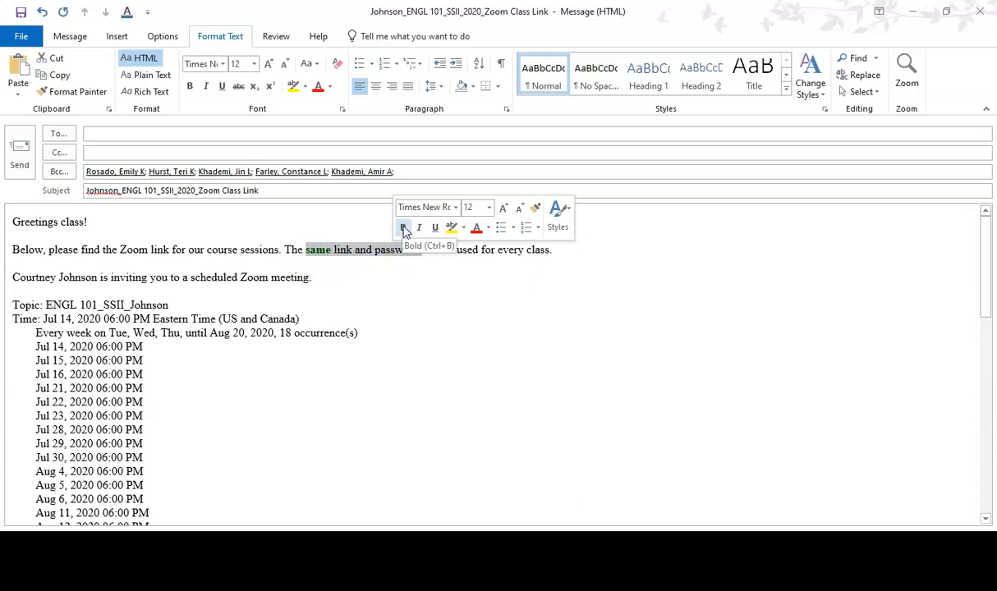
click(404, 227)
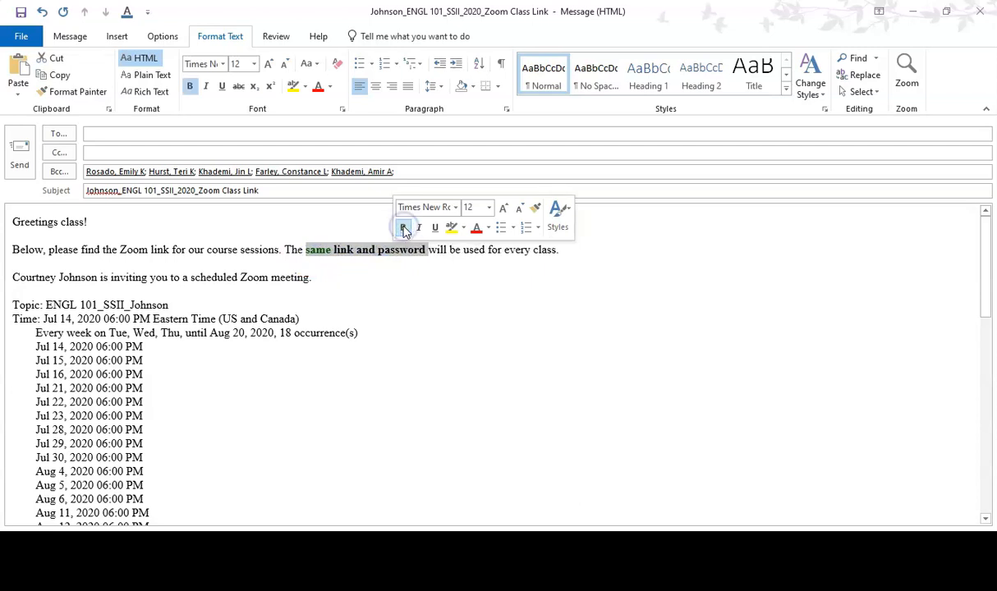
click(433, 228)
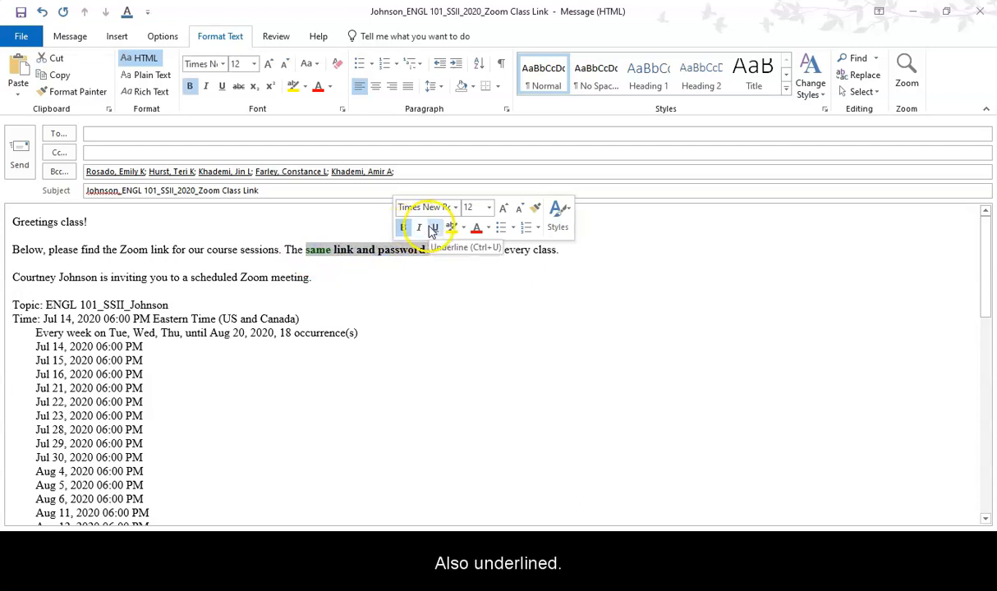
click(437, 291)
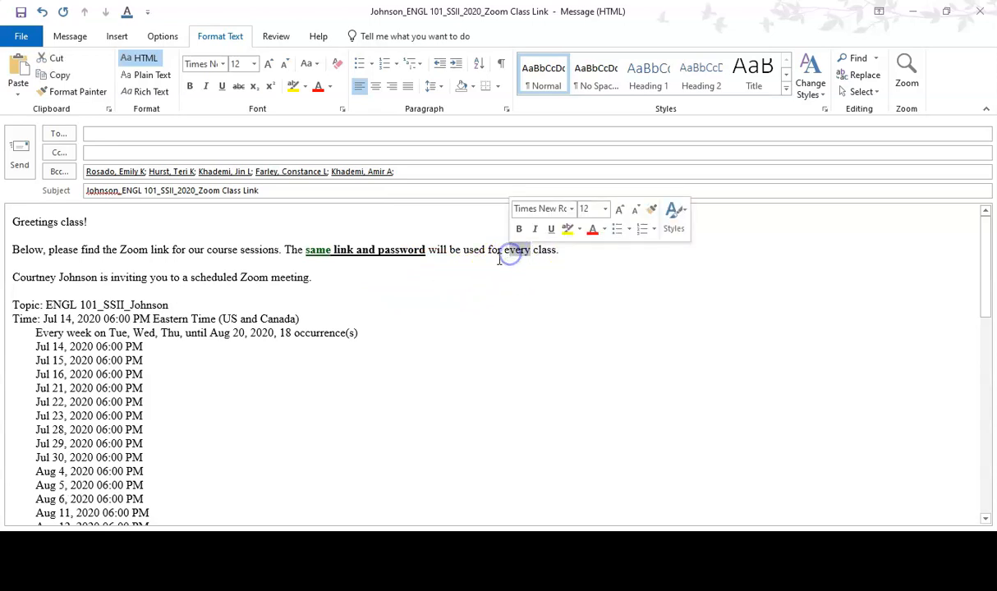
Make the phrase "every class" at the end of the introductory sentence bold and underlined.
drag(504, 252, 544, 252)
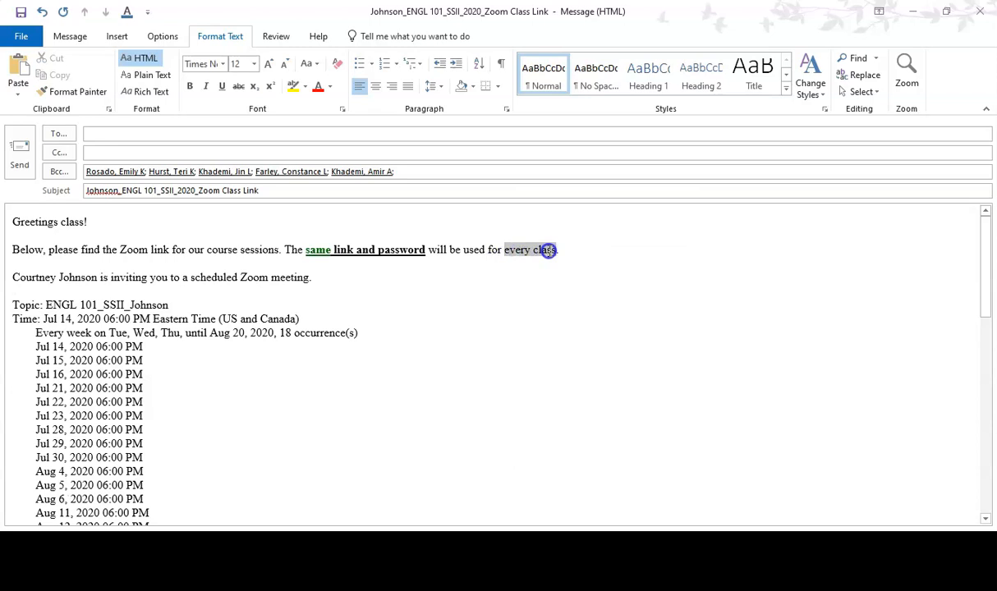
click(558, 226)
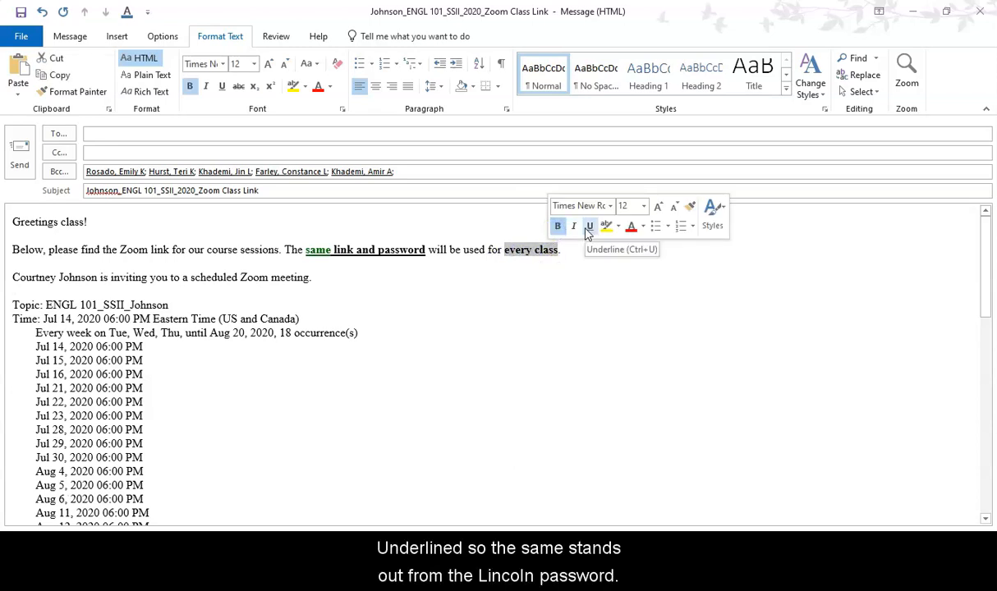
click(589, 234)
click(530, 308)
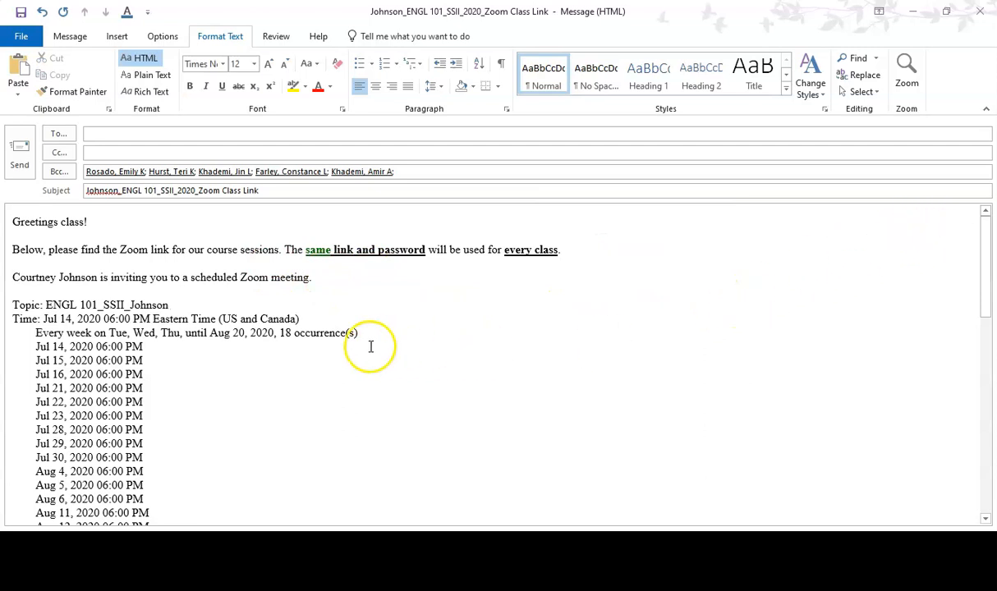
Delete the sentence announcing the scheduled Zoom meeting and the Topic line from the invitation, closing up the empty lines.
drag(329, 282, 9, 278)
key(Delete)
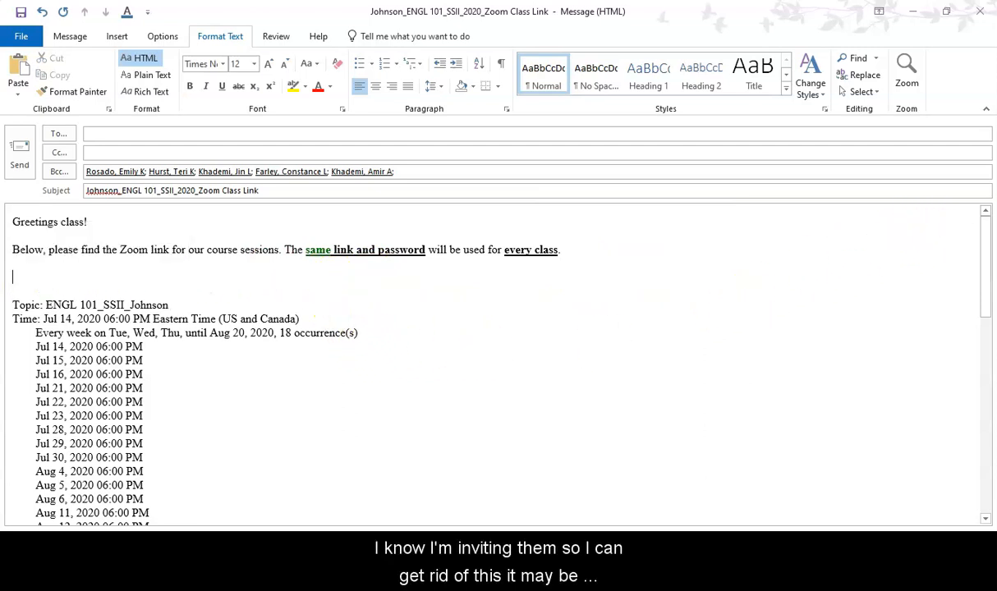
key(Delete)
key(Delete)
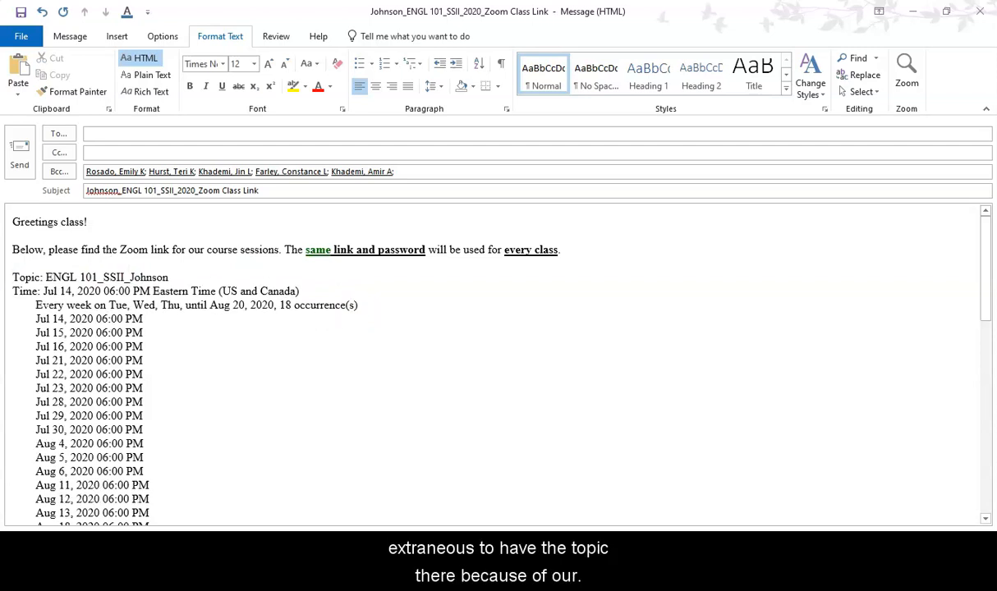
drag(171, 278, 6, 277)
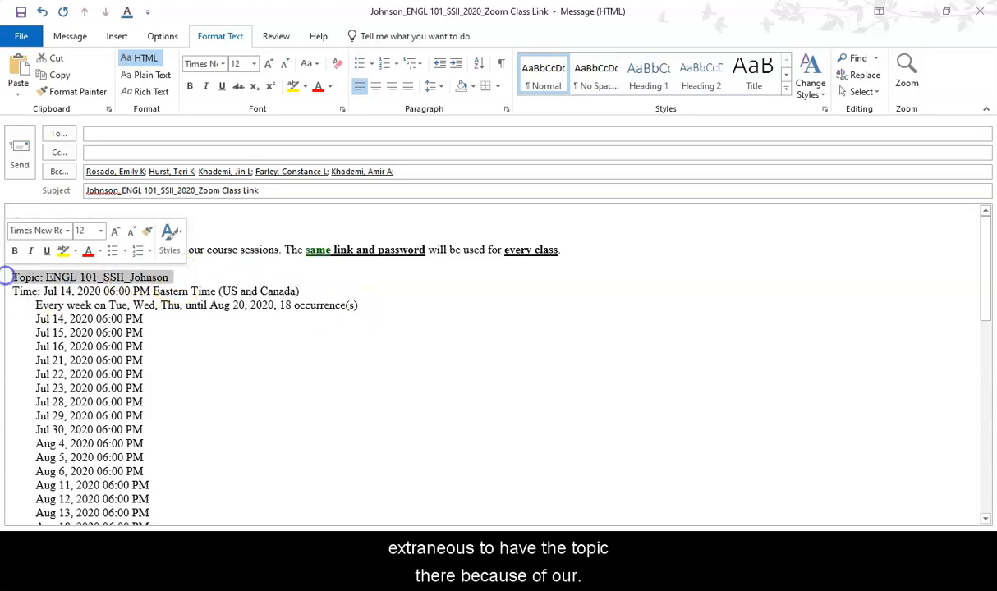
key(Delete)
key(Delete)
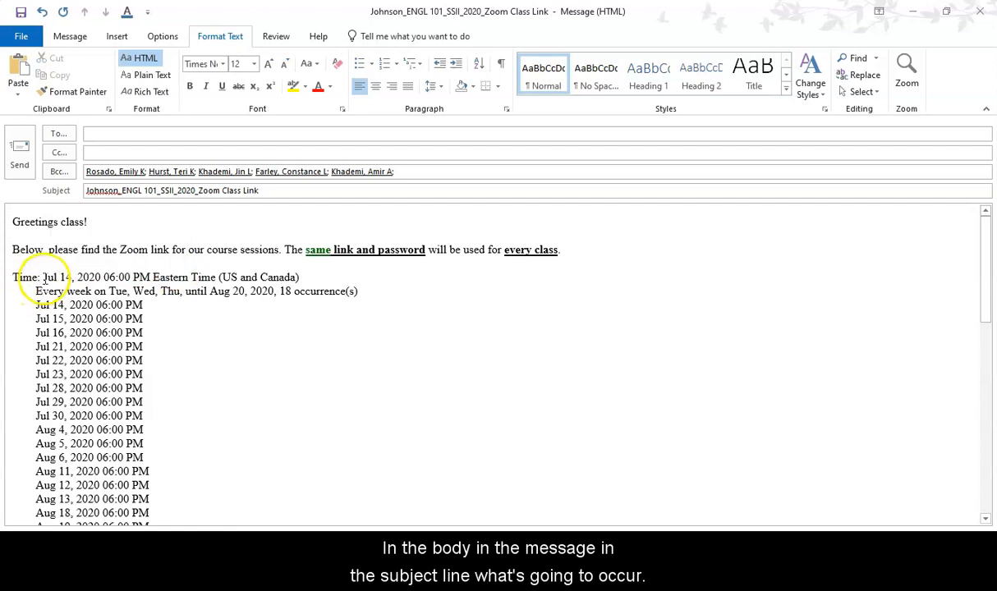
Put the Jul 14, 2020 date and time on its own line, separated from "Time:" by a blank line and indented like the session list.
click(43, 279)
key(Return)
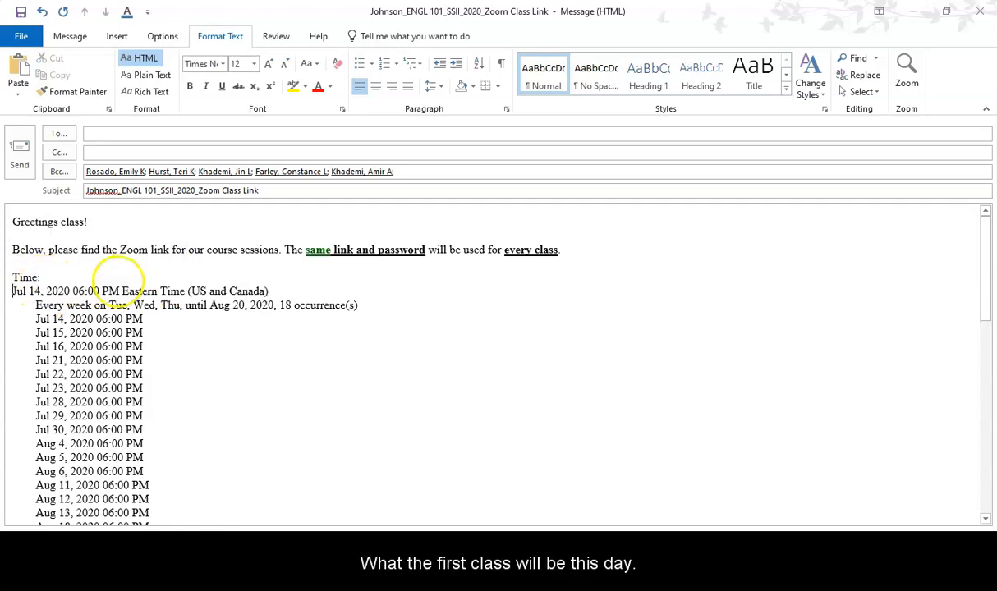
key(Return)
key(Tab)
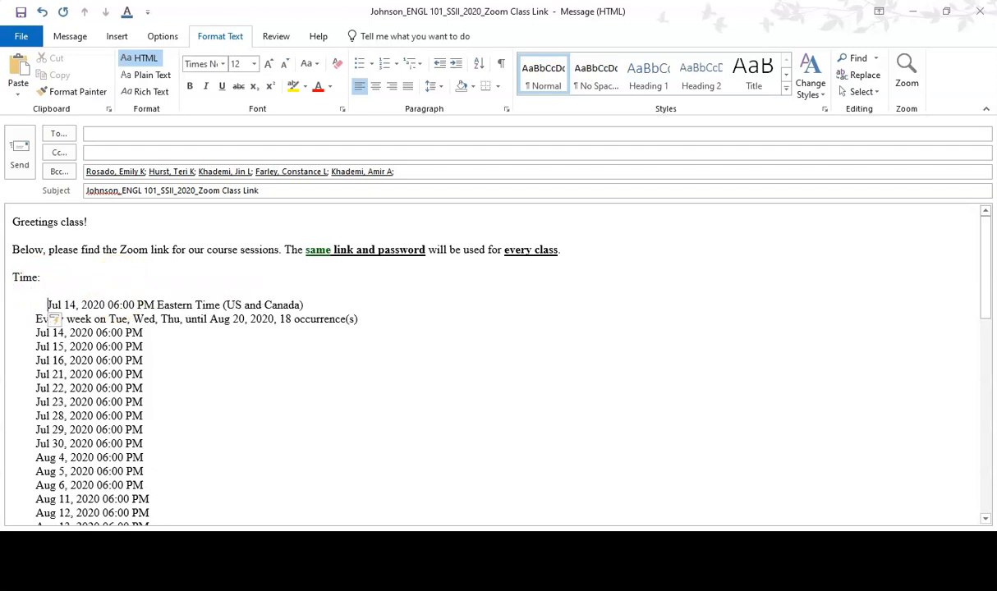
key(BackSpace)
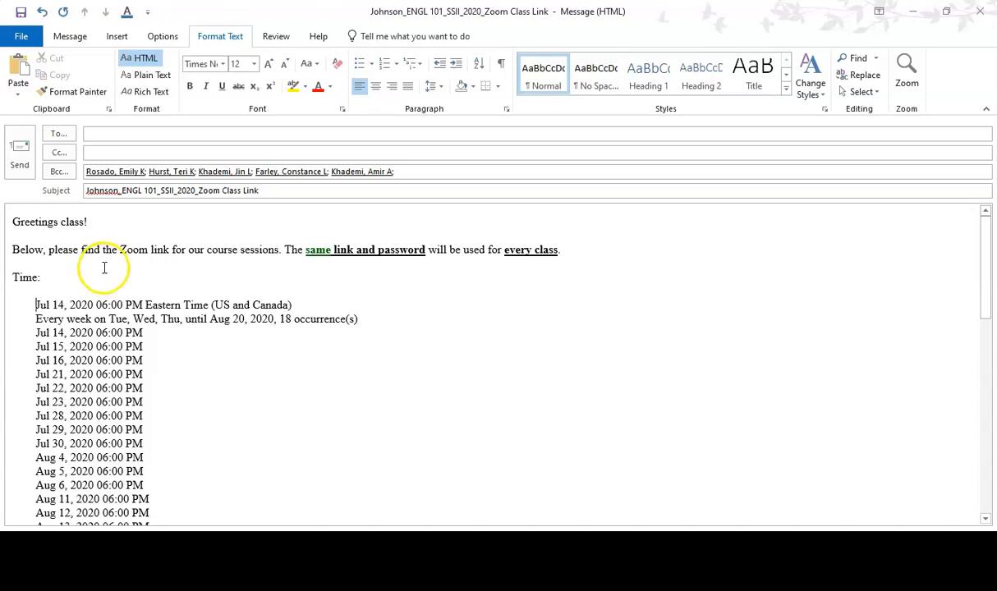
Bold the Eastern Time date line, append "– First Class Session" and add a blank line beneath it.
drag(317, 308, 34, 306)
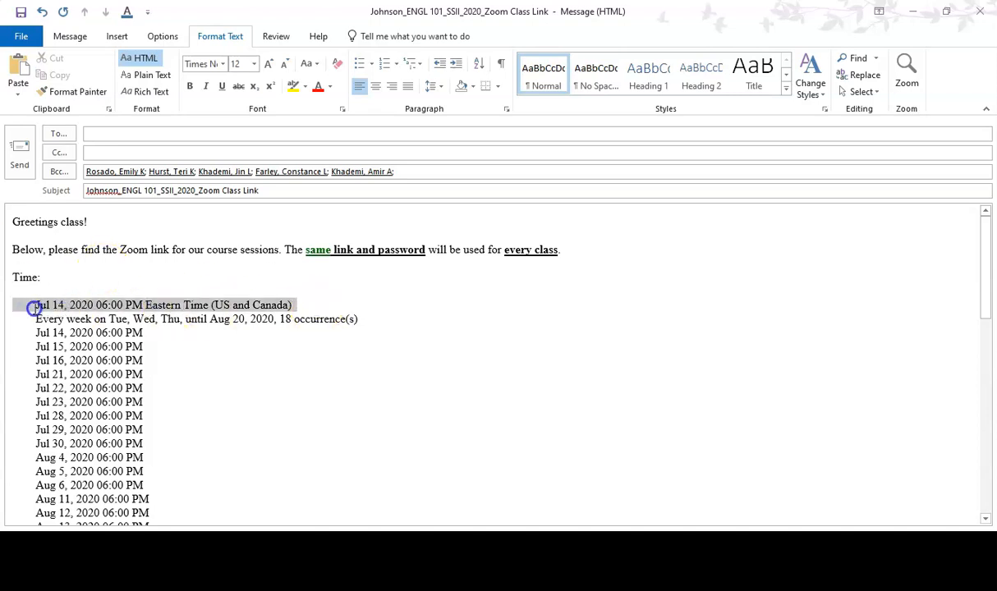
click(188, 87)
click(587, 343)
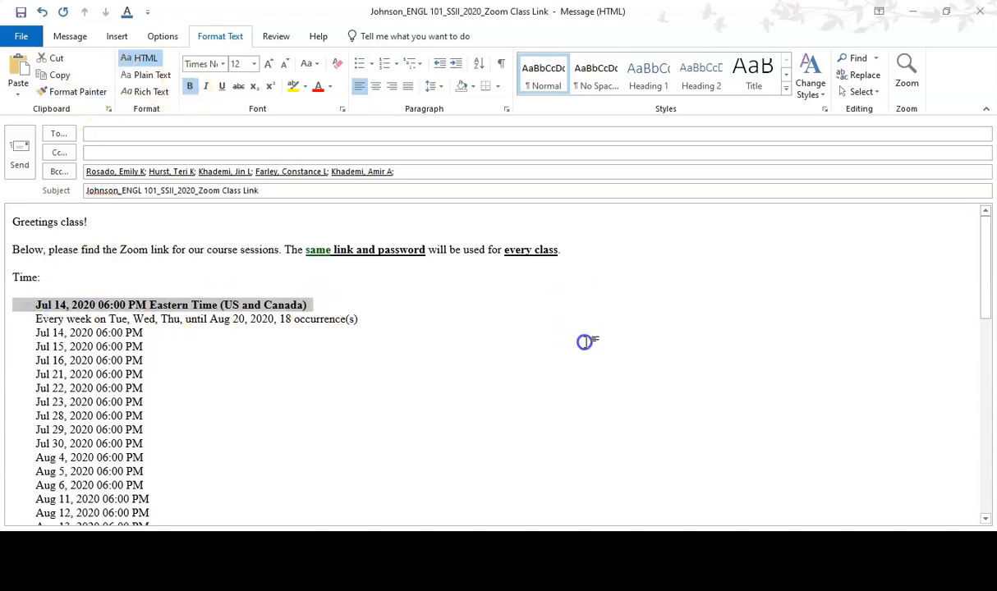
click(361, 305)
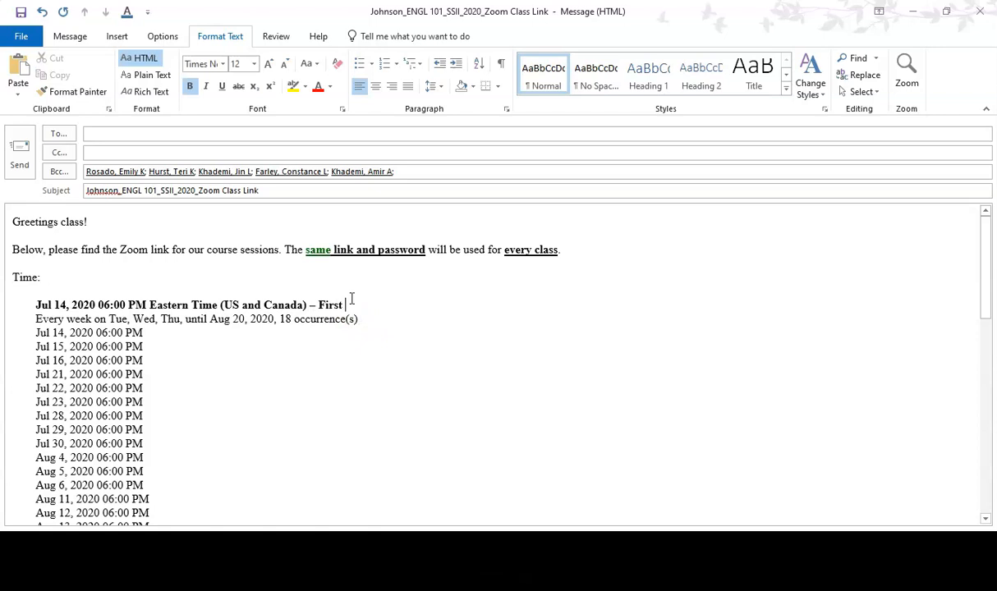
text(Class Session)
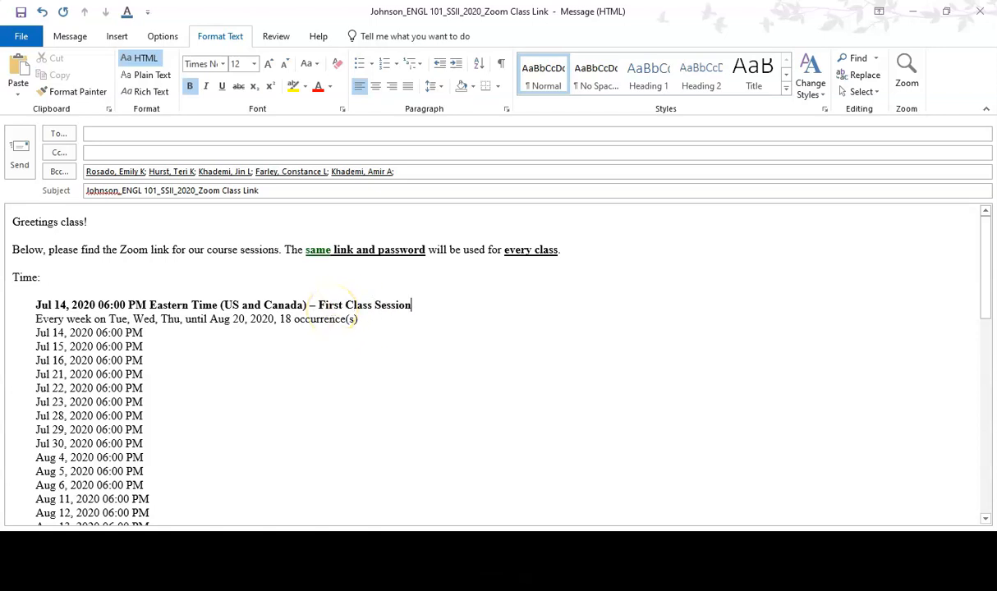
key(Return)
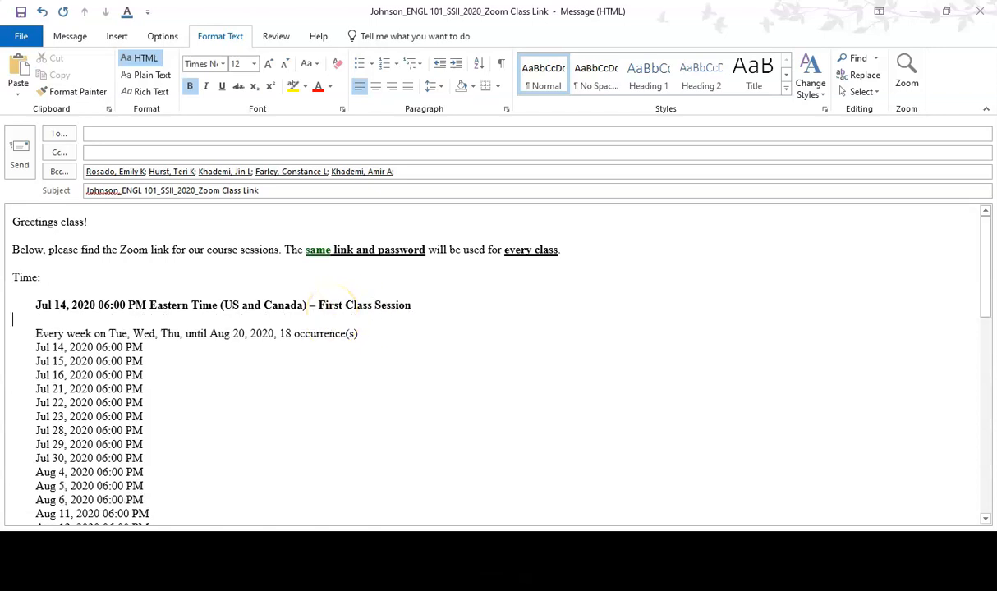
Bold the "Every week on Tue, Wed, Thu" line and append "-All Class Sessions" to it.
drag(120, 338, 33, 337)
click(42, 312)
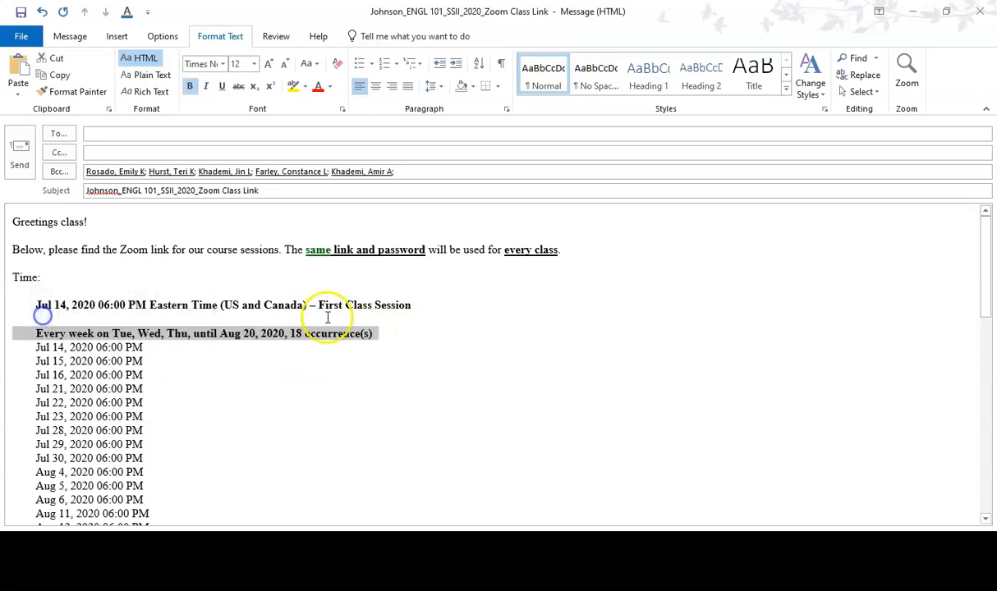
click(380, 332)
text(-All Class Se)
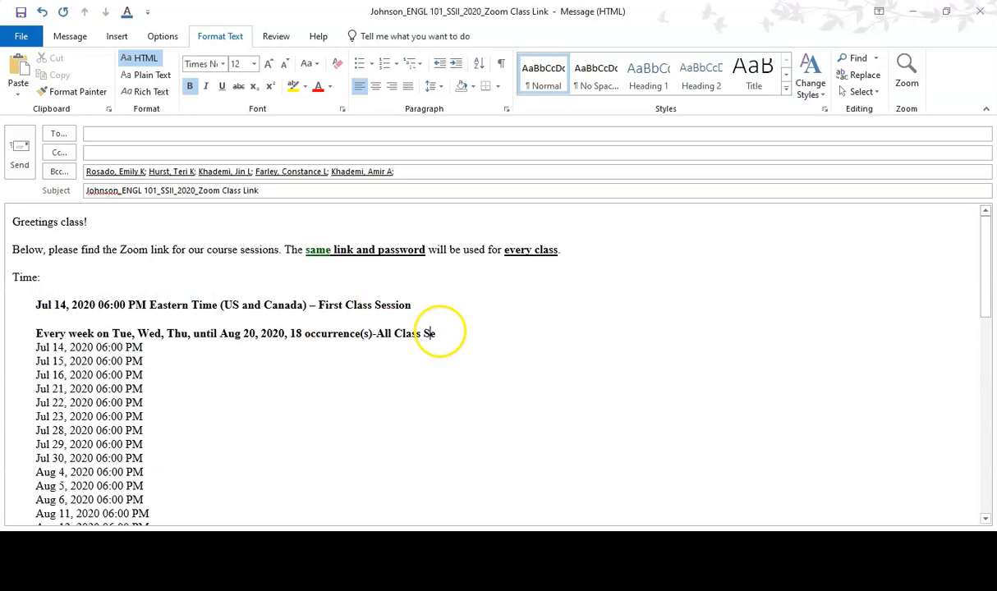
text(ssions)
Delete the iCalendar download instruction and the weekly calendar link beneath the Aug 20 session.
drag(983, 292, 799, 359)
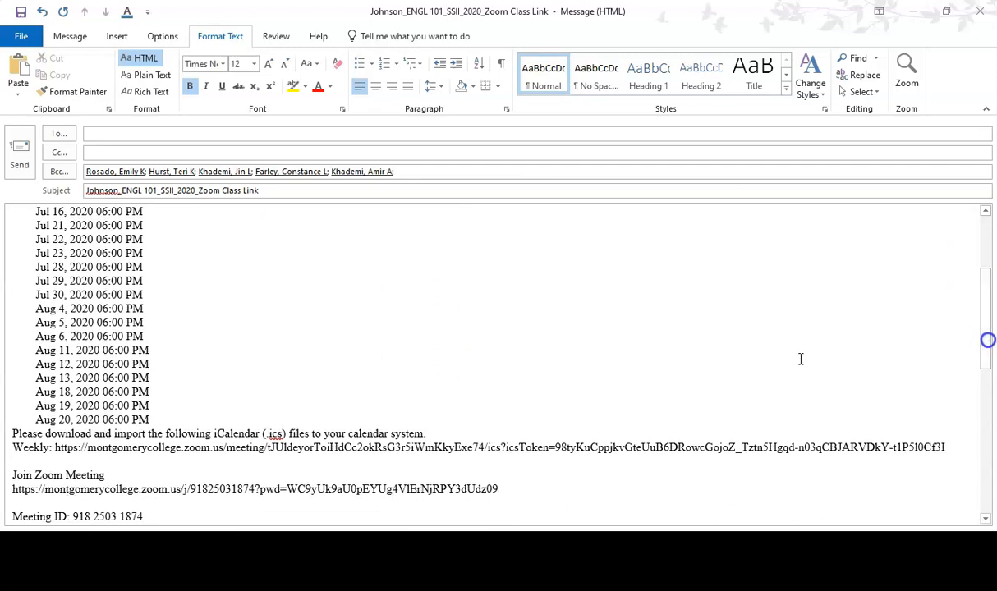
click(223, 411)
key(Down)
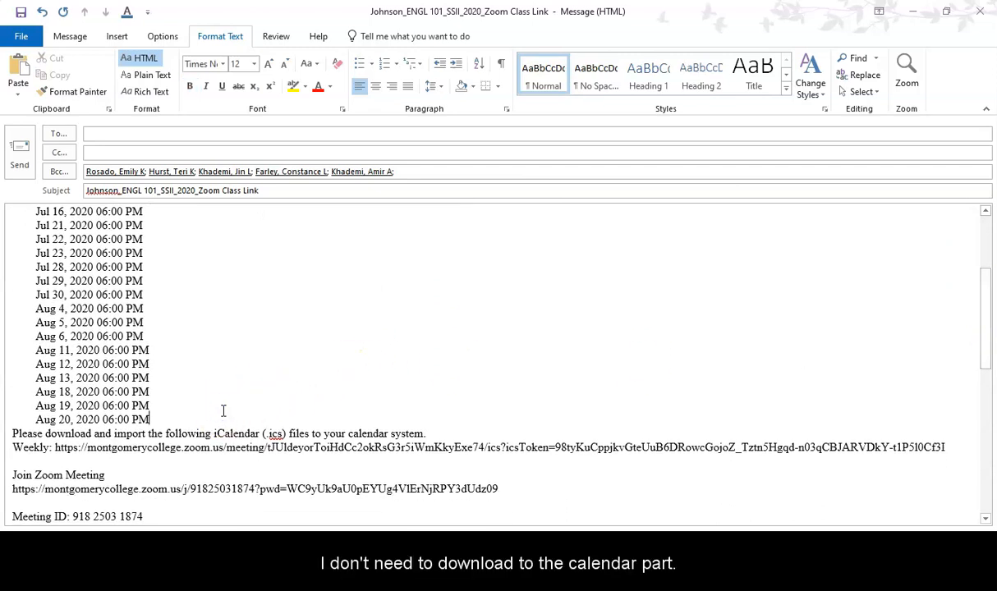
click(13, 433)
key(shift+Down)
key(shift+Down)
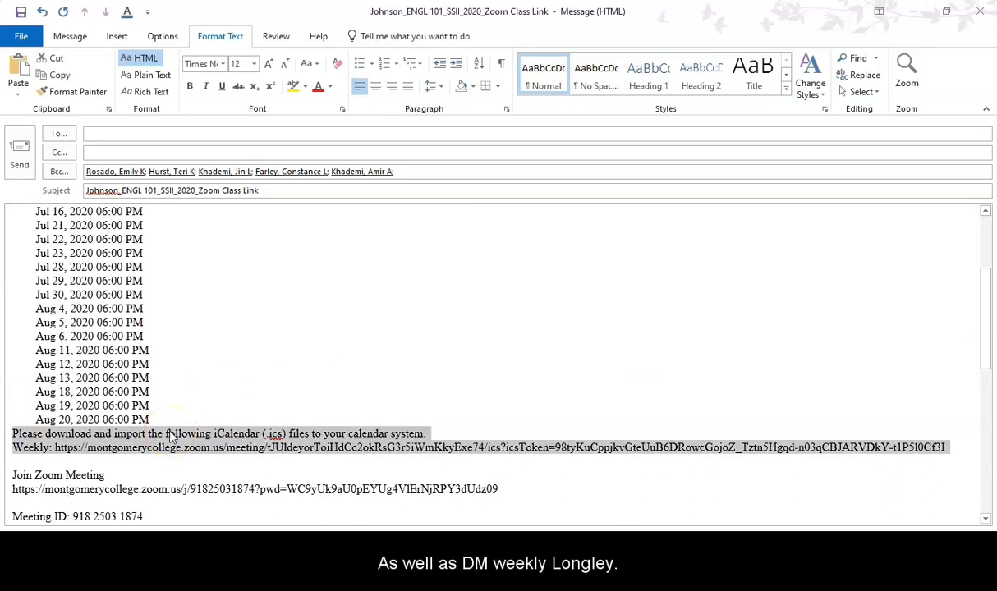
key(Delete)
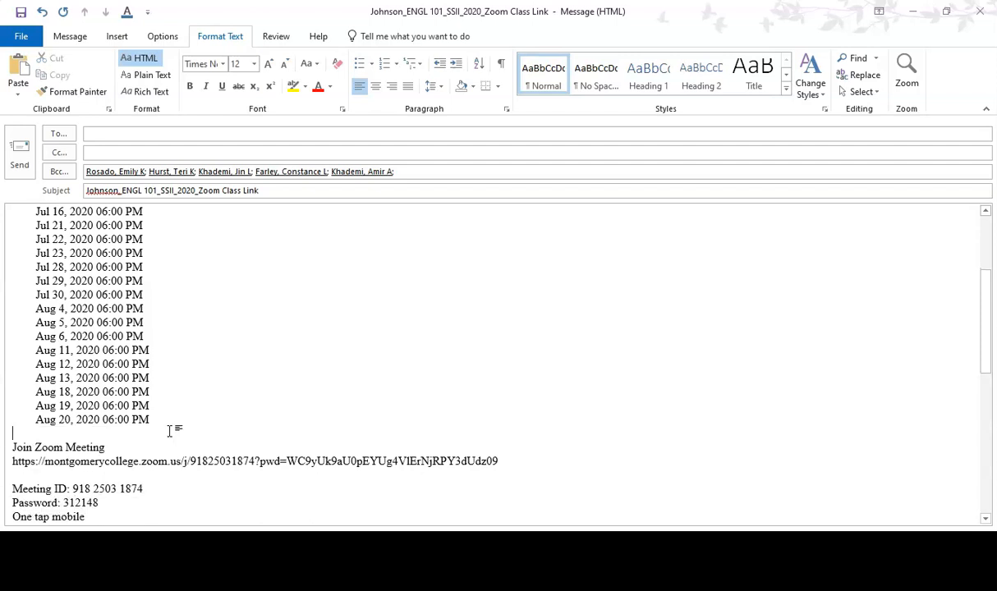
drag(988, 330, 988, 361)
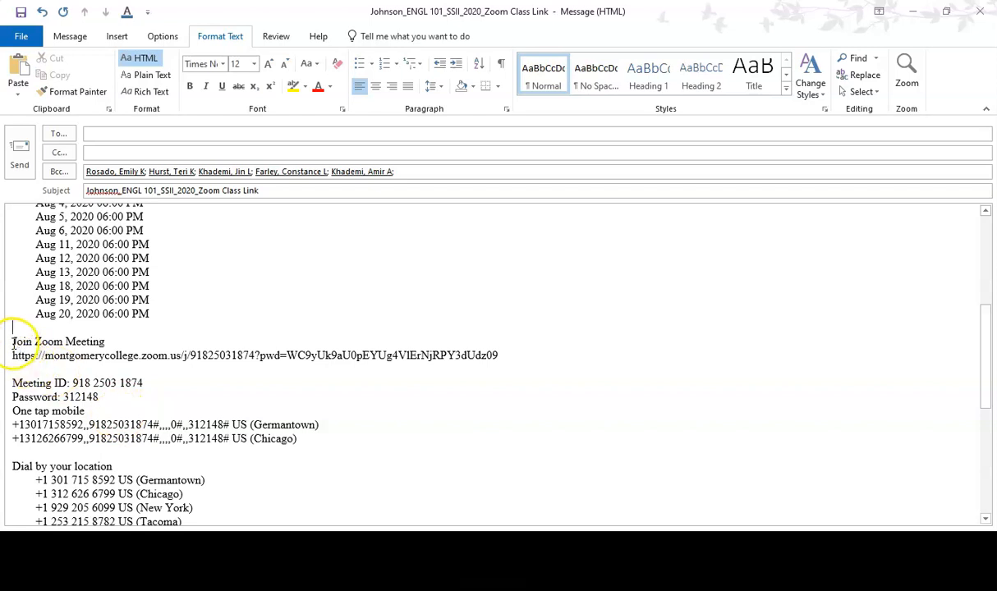
Move the "Join Zoom Meeting" block with its link, meeting ID and meeting password to directly beneath the "Below, please find the Zoom link" paragraph.
drag(13, 345, 99, 397)
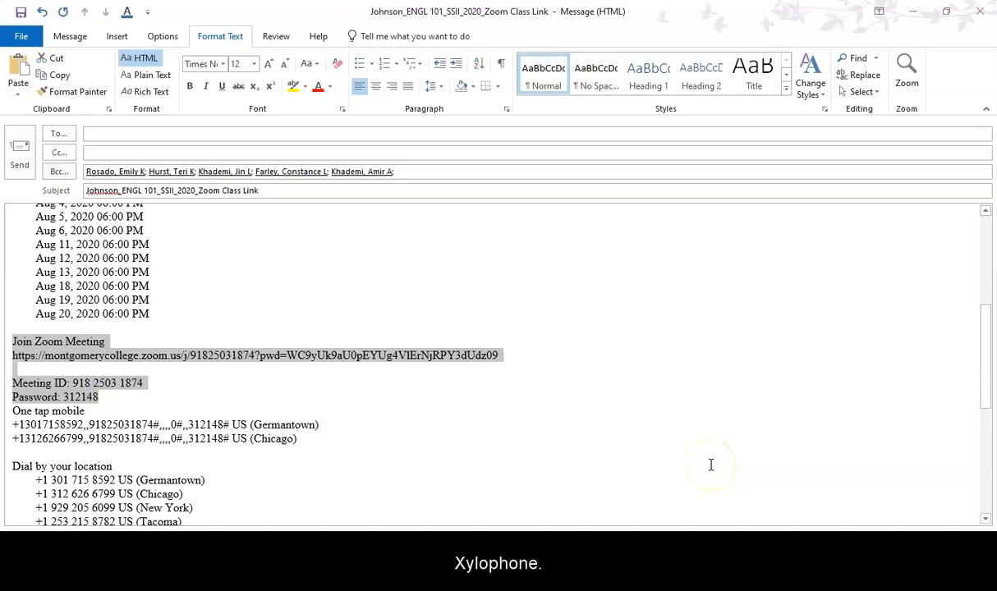
key(ctrl+x)
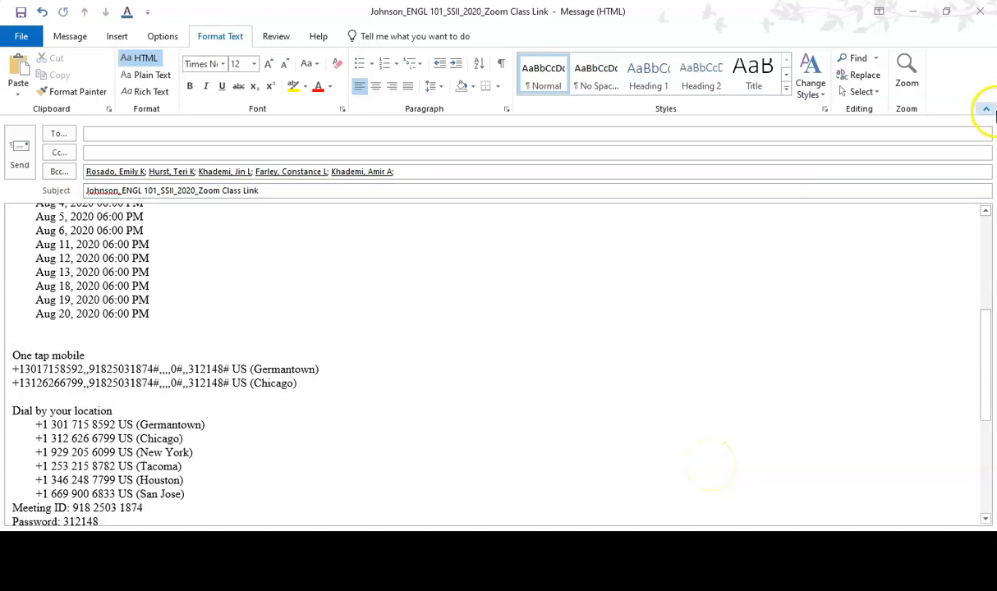
drag(983, 389, 993, 263)
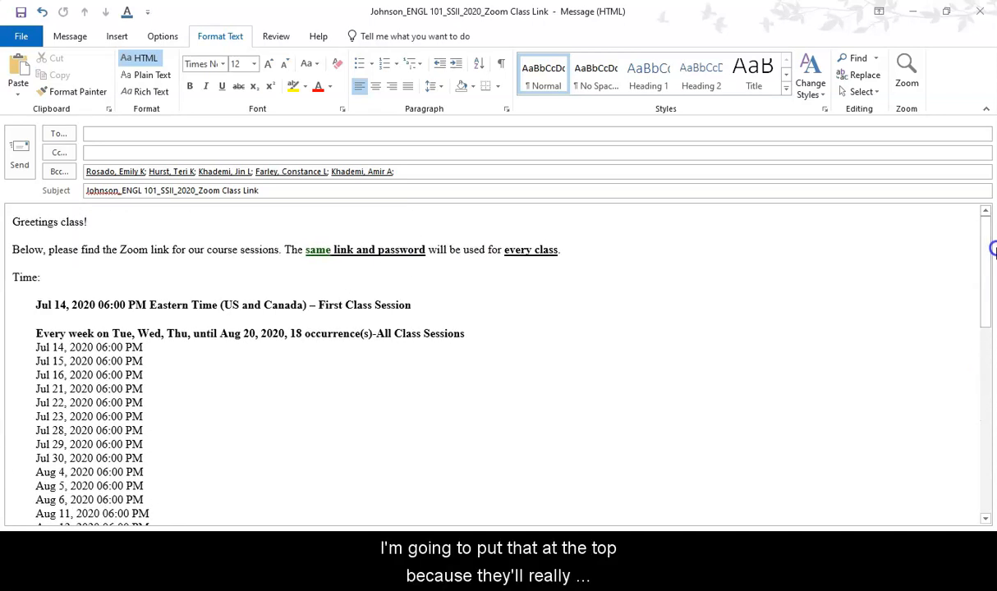
click(605, 249)
key(Return)
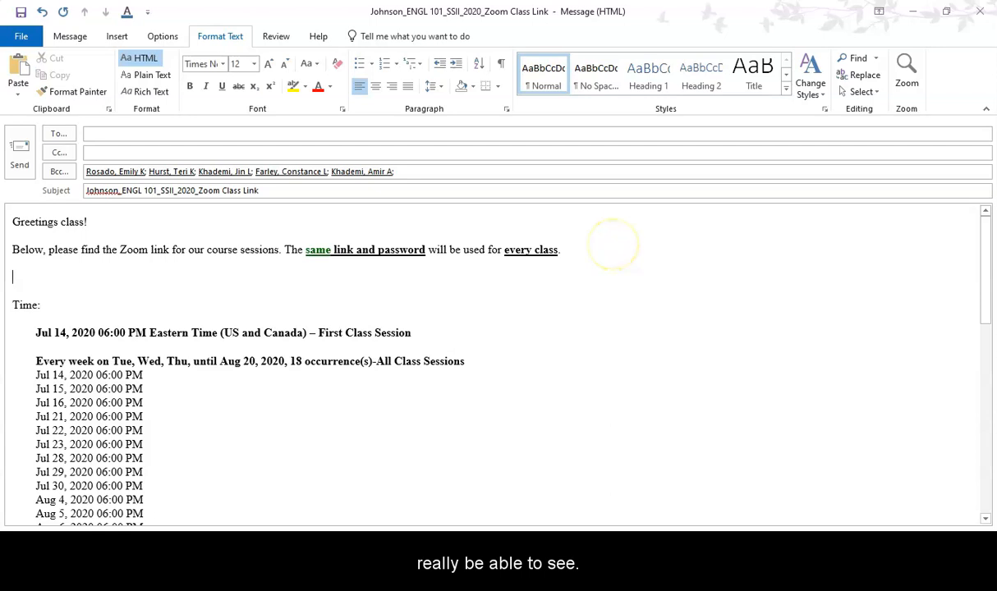
key(ctrl+v)
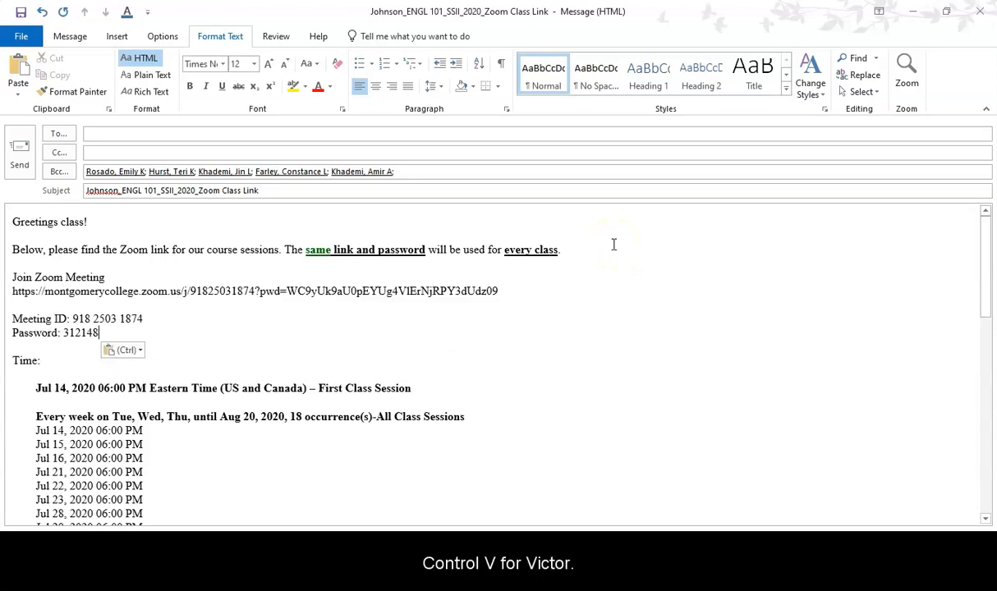
Bold the "Join Zoom Meeting" heading and turn the meeting URL beneath it into a clickable hyperlink, keeping a single blank line below.
drag(105, 278, 10, 277)
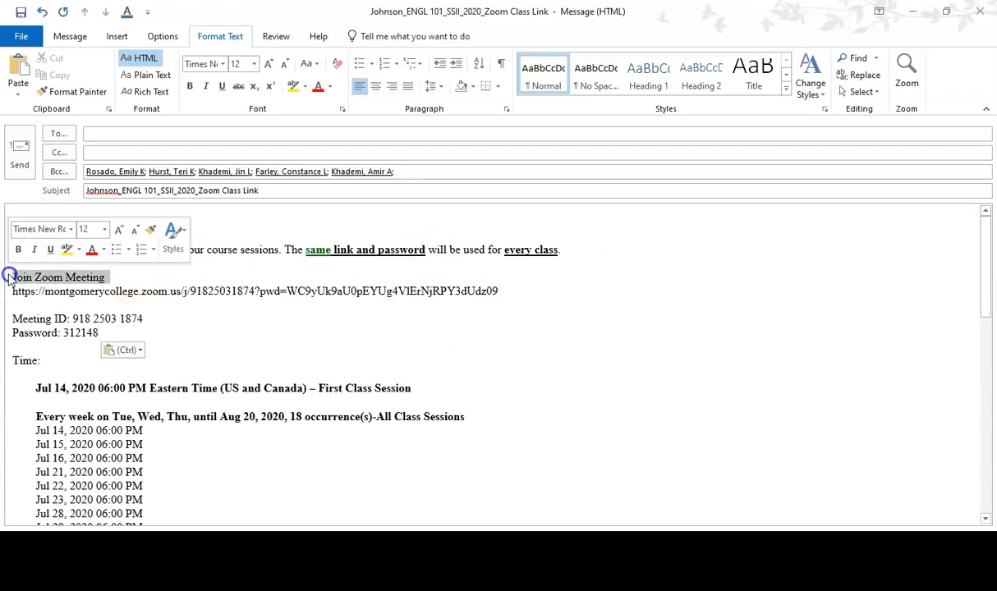
click(190, 86)
click(499, 290)
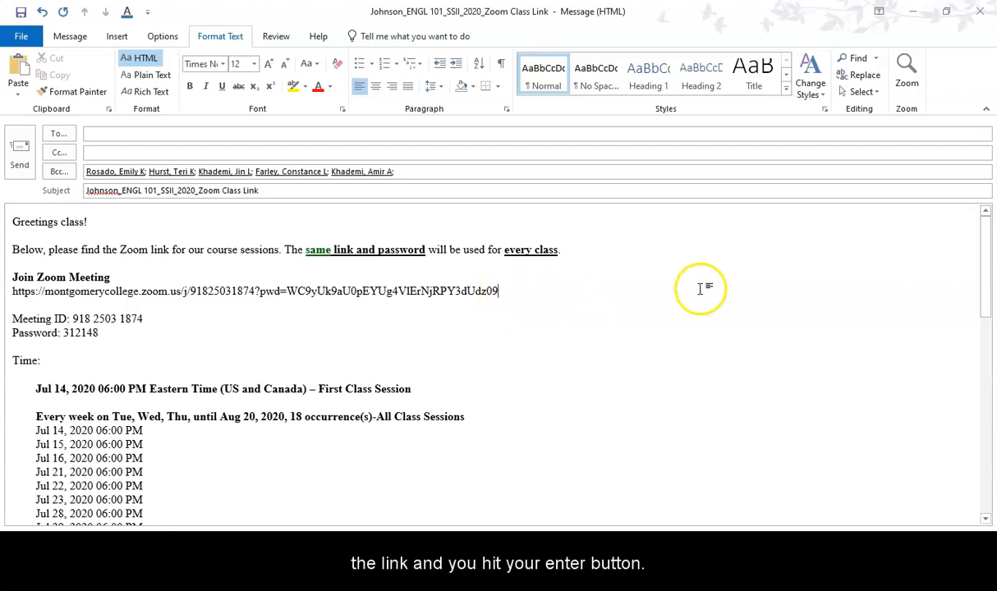
key(Return)
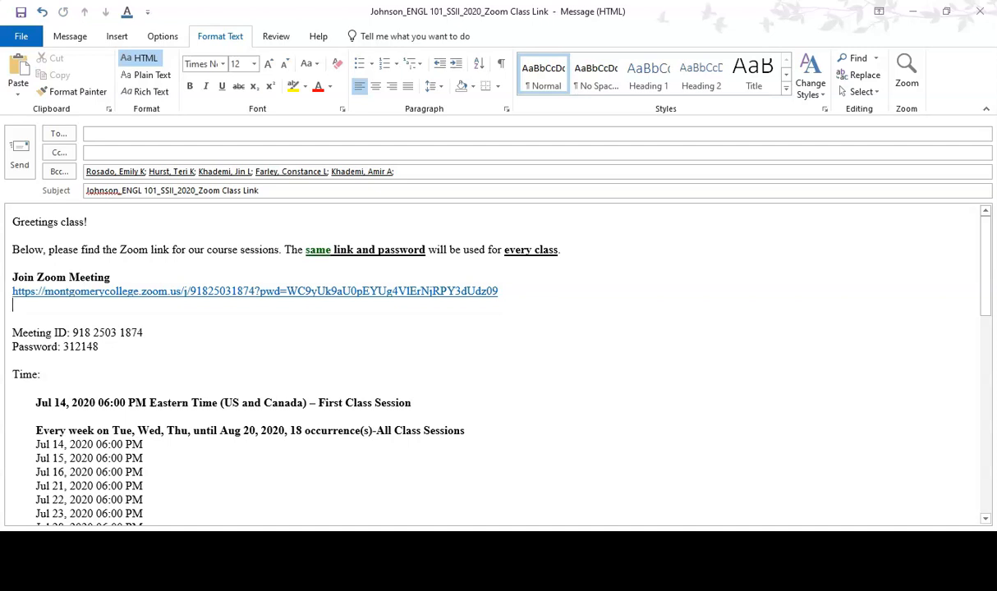
key(Delete)
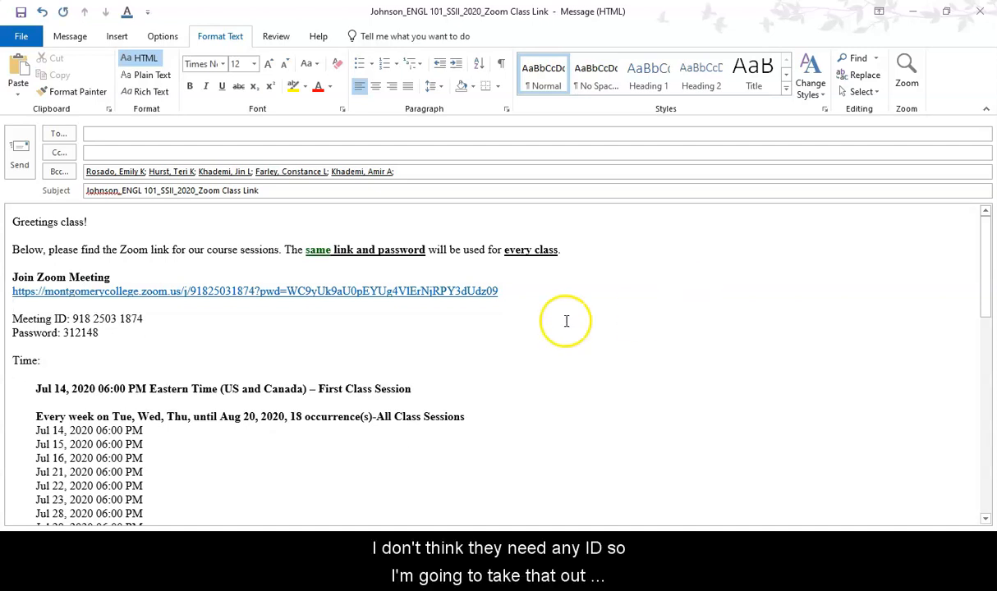
Delete the Meeting ID line beneath the Zoom link and bold the "Password:" and "Time:" labels.
drag(156, 317, 6, 317)
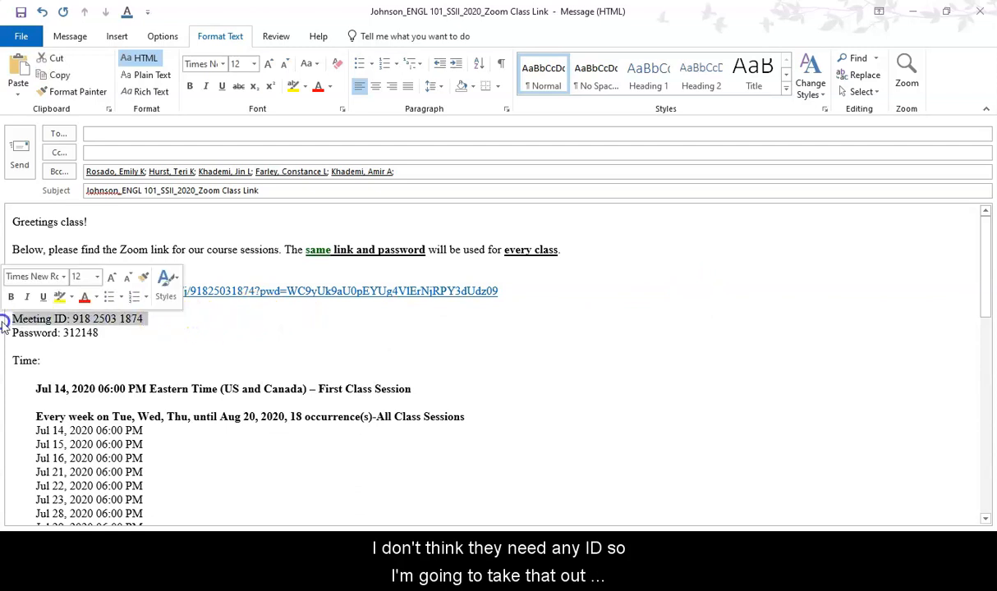
key(Delete)
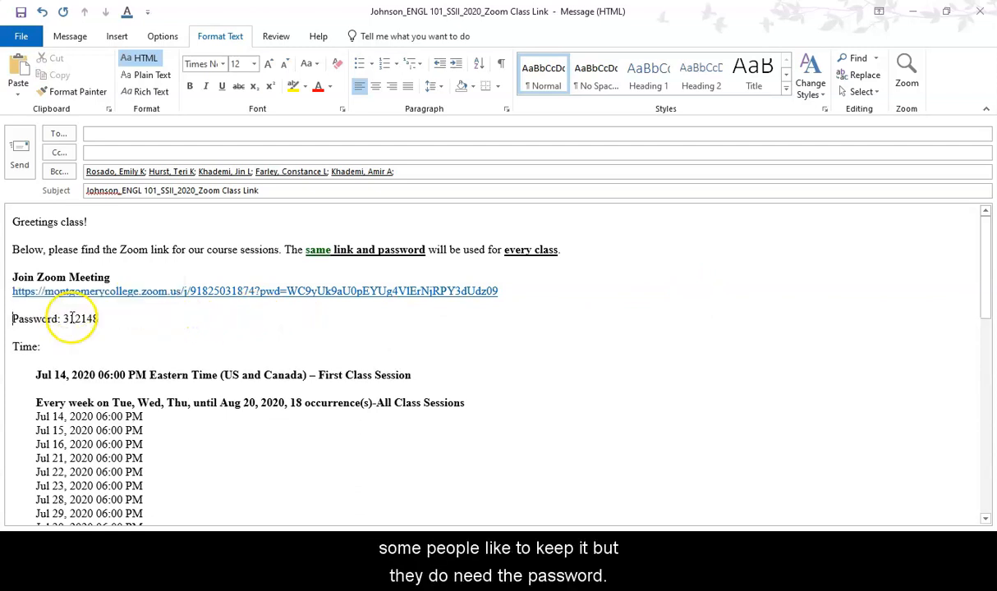
drag(60, 319, 4, 320)
click(189, 87)
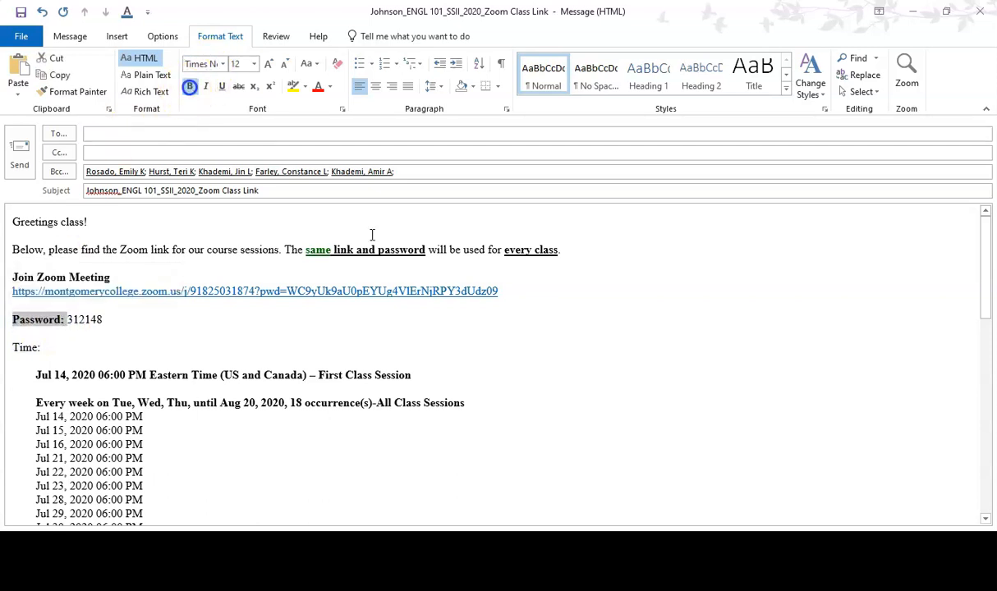
click(65, 358)
drag(61, 347, 9, 347)
click(190, 86)
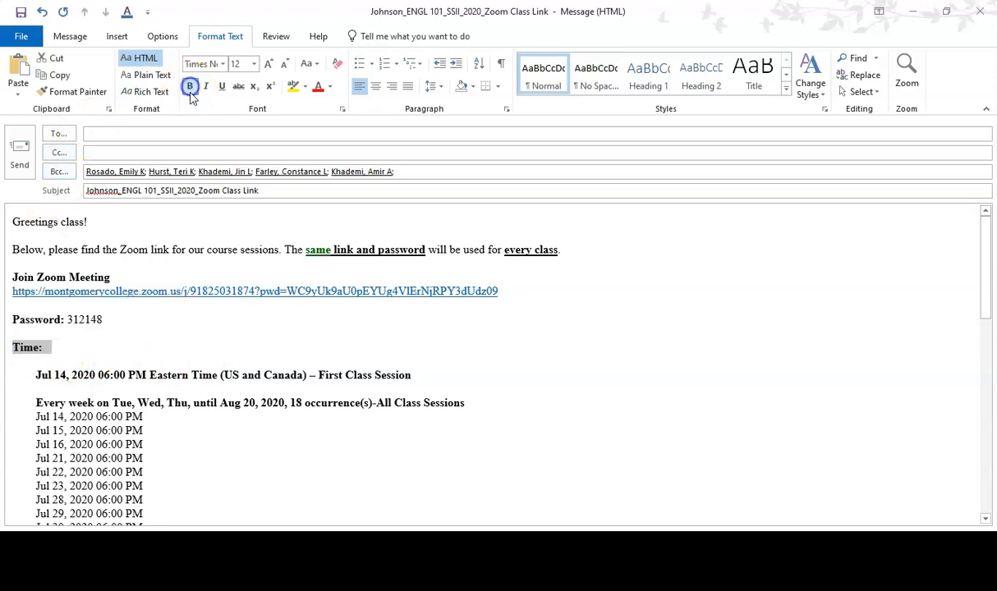
click(197, 329)
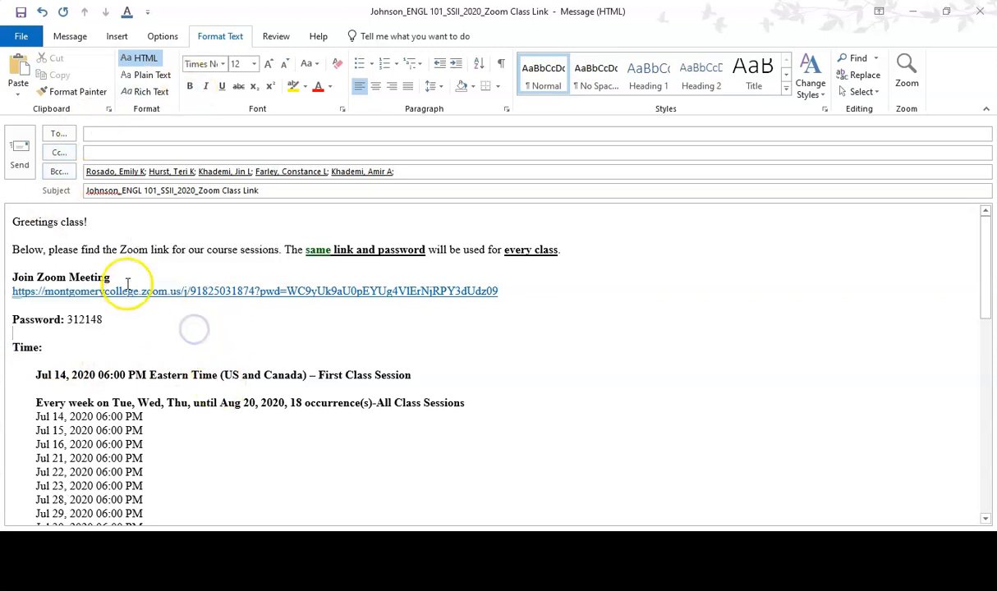
Color the "Join Zoom Meeting" and "Time:" headings in the recently used dark green.
drag(112, 277, 9, 279)
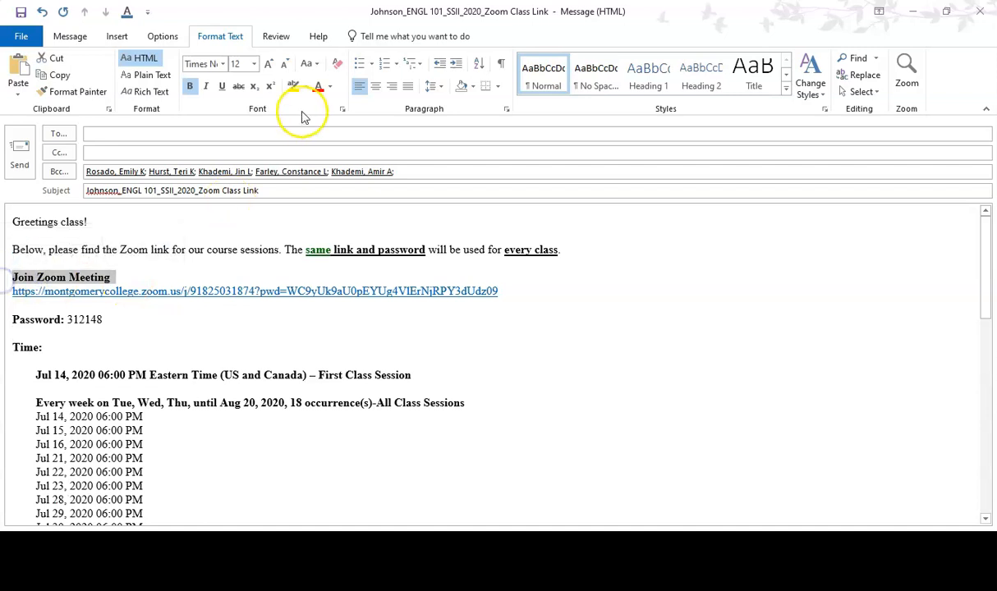
click(331, 92)
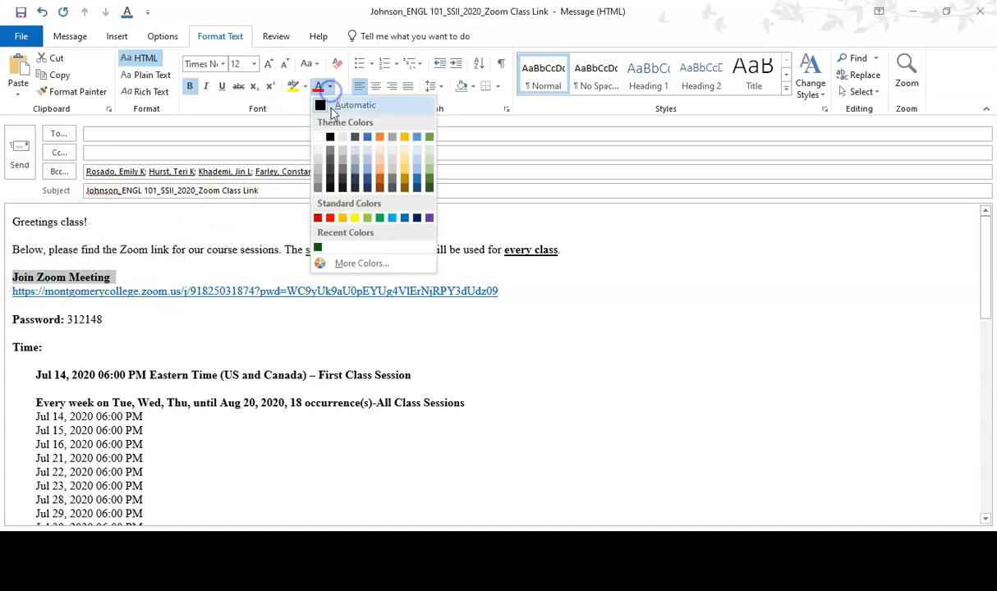
click(318, 246)
drag(57, 349, 4, 347)
click(84, 325)
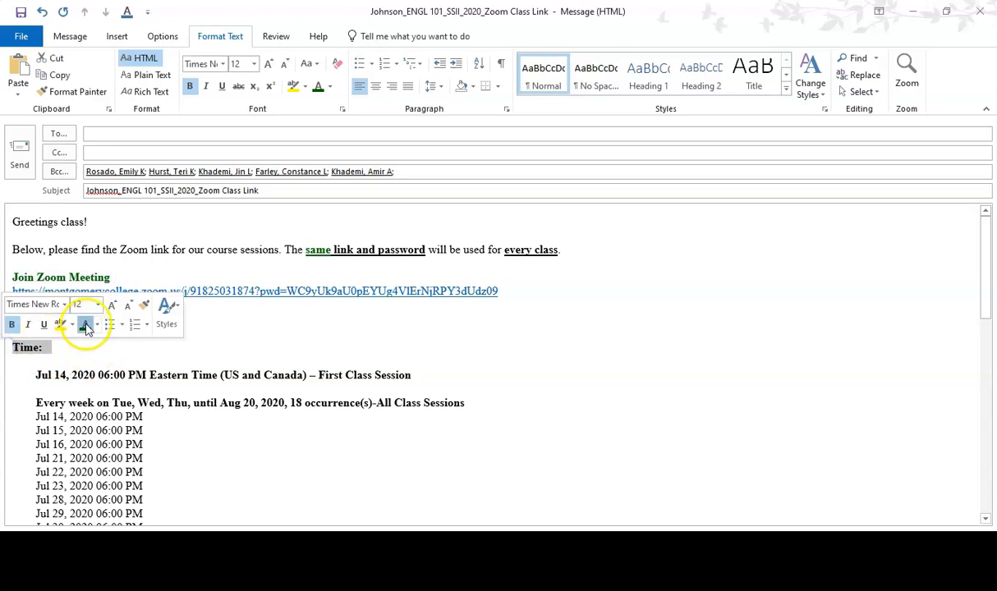
click(72, 349)
click(123, 341)
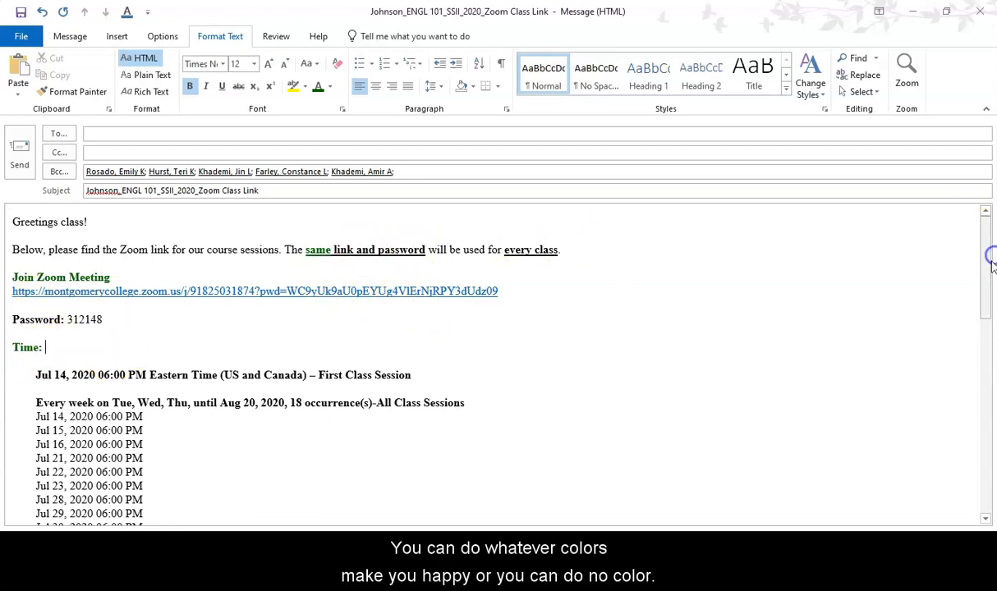
Delete the duplicate Meeting ID and Password lines beneath the "Dial by your location" number list.
drag(991, 276, 982, 408)
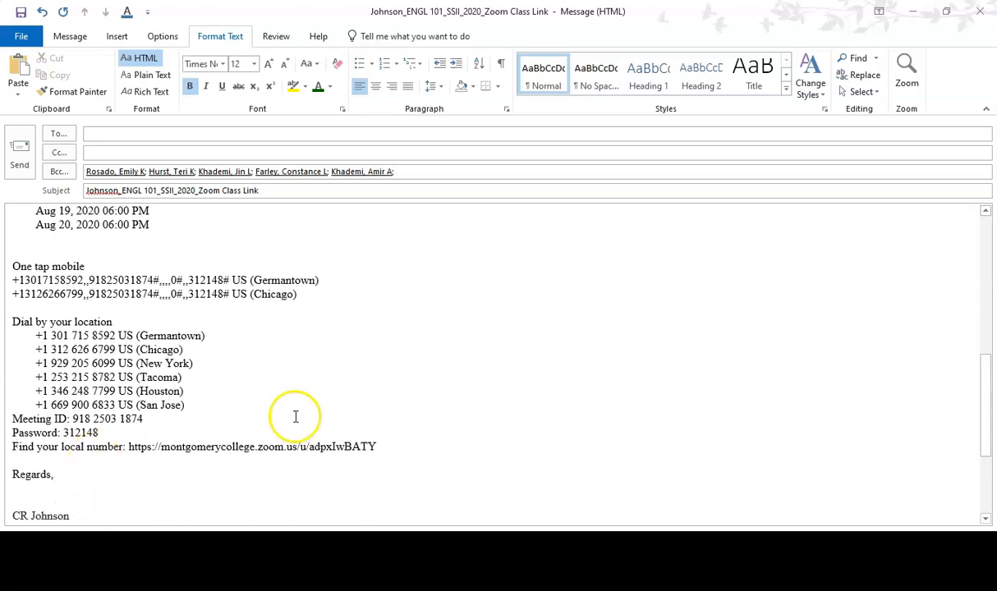
drag(393, 446, 207, 454)
click(149, 440)
click(41, 421)
drag(41, 421, 100, 434)
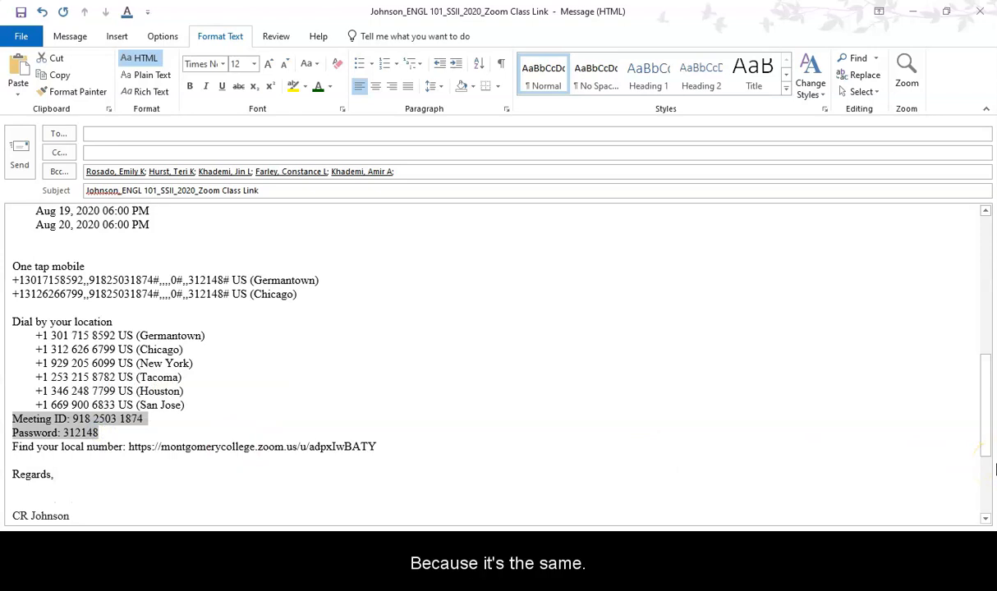
click(945, 444)
mouse_move(992, 429)
mouse_down()
mouse_move(988, 267)
mouse_move(988, 437)
mouse_up()
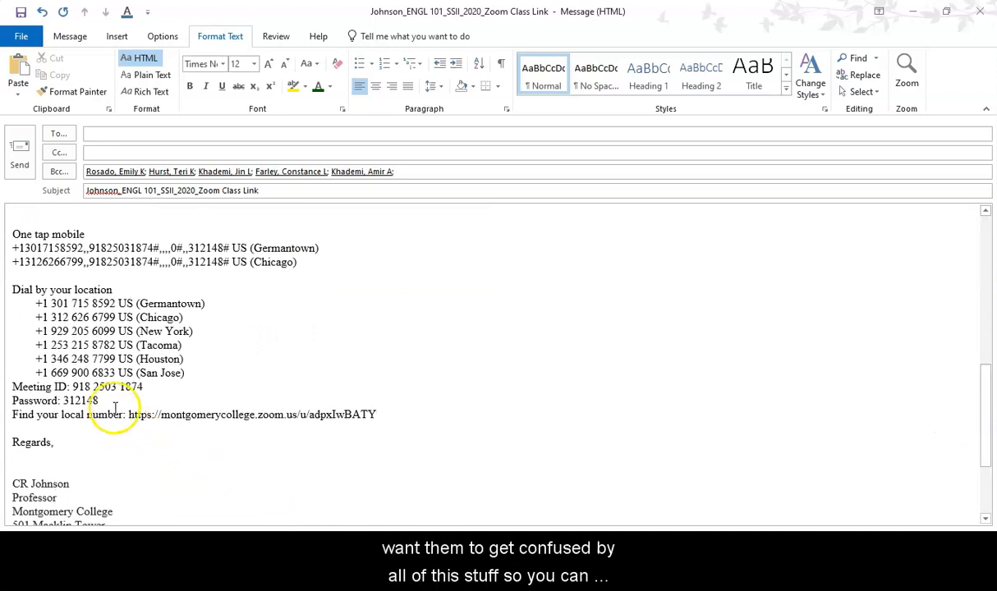
drag(99, 401, 7, 394)
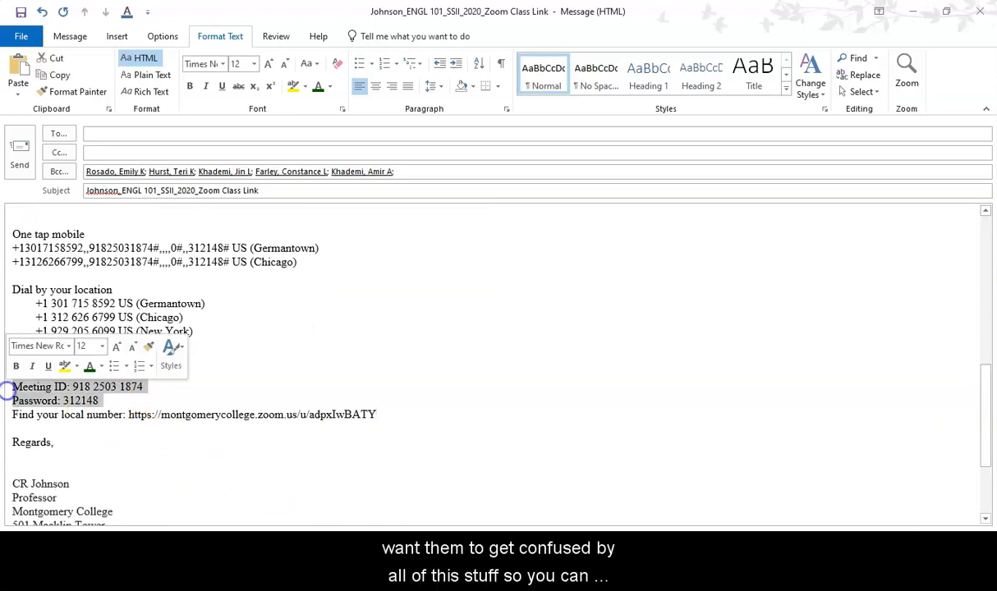
key(Delete)
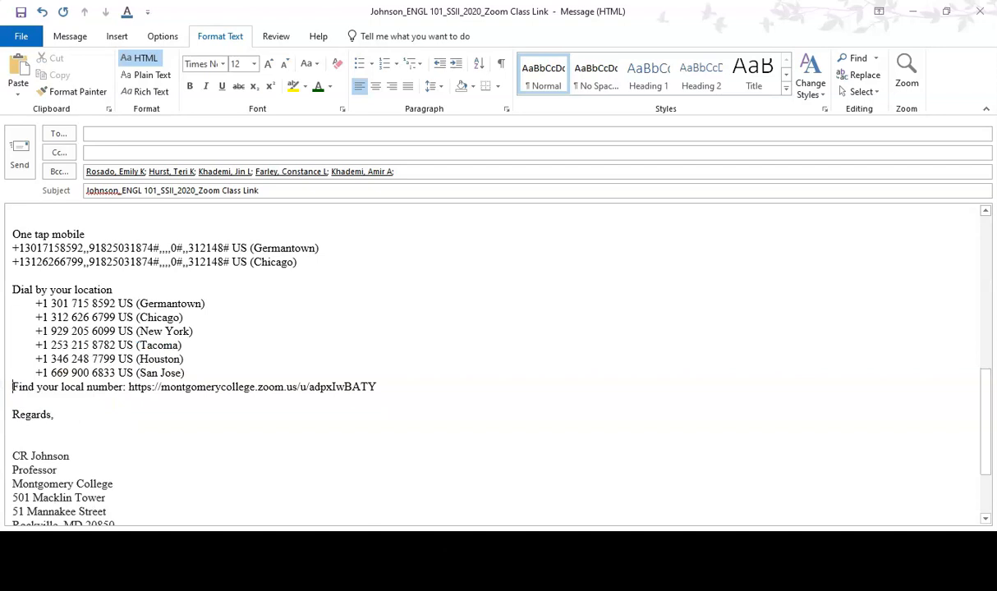
Insert a blank line above "Find your local number" and turn the URL on that line into a hyperlink.
key(Return)
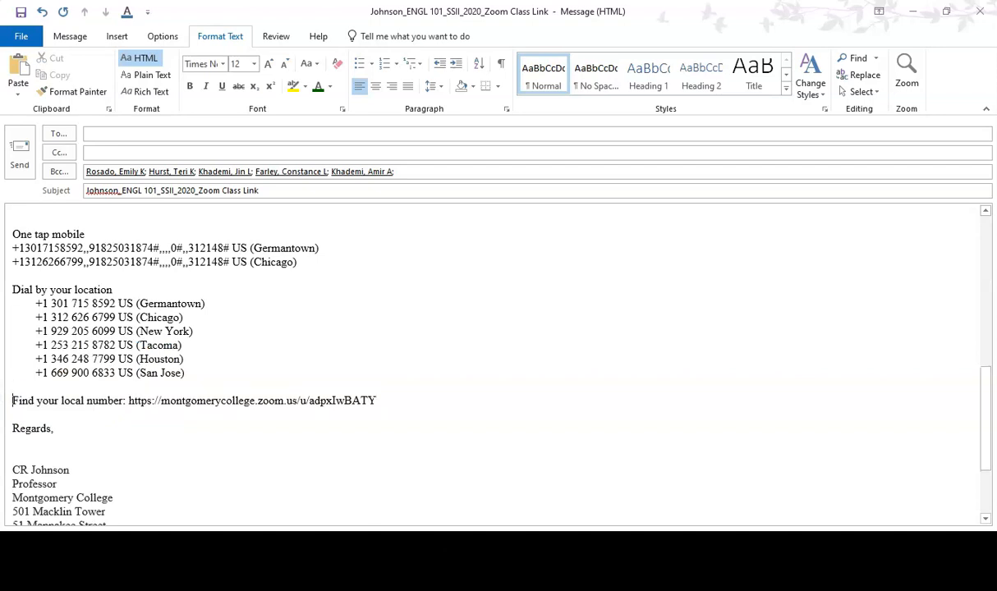
click(378, 401)
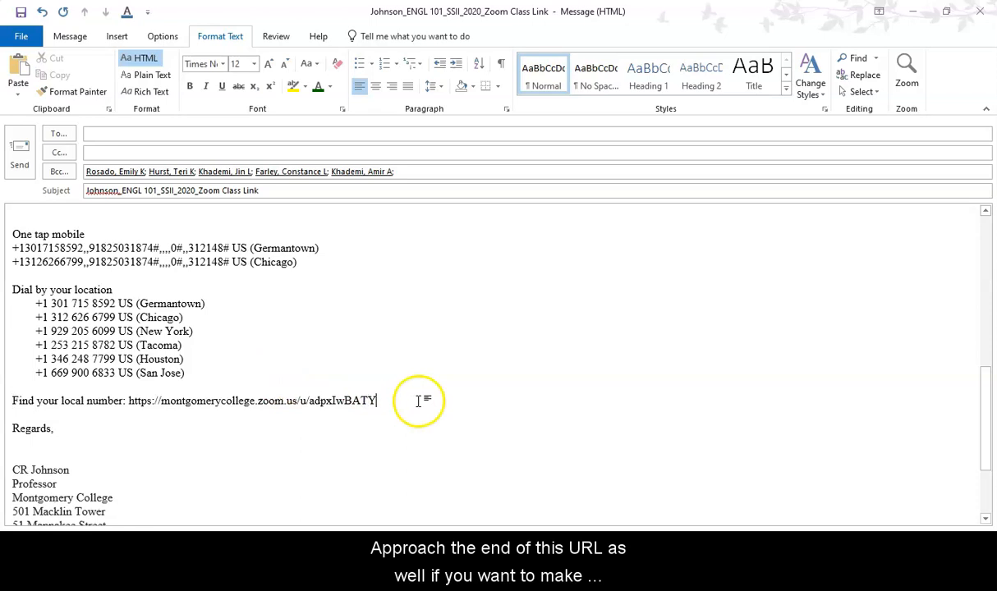
key(Return)
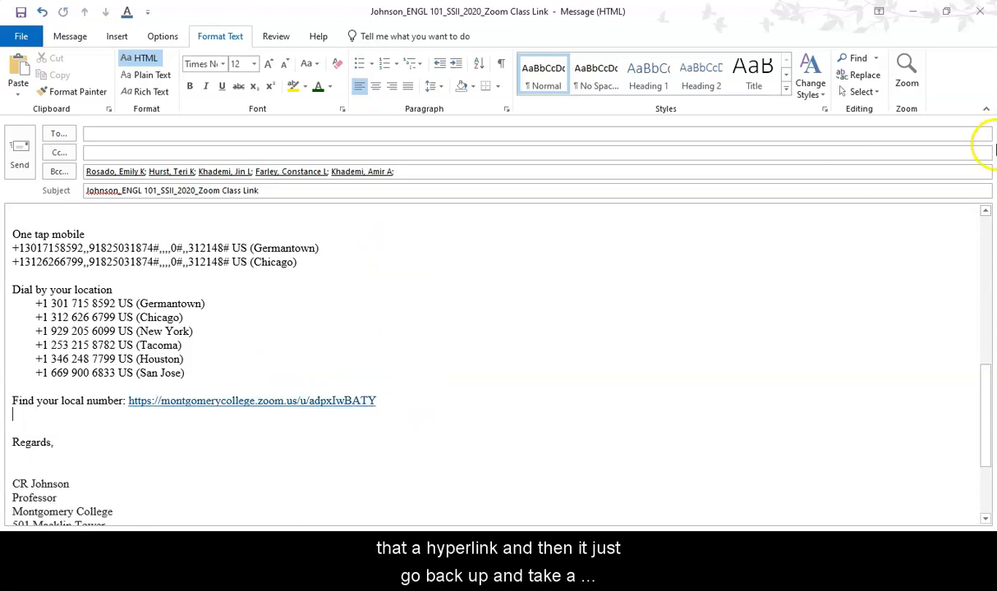
Copy the message body from "Below, please find the Zoom link" through the "Find your local number" link.
drag(981, 405, 979, 224)
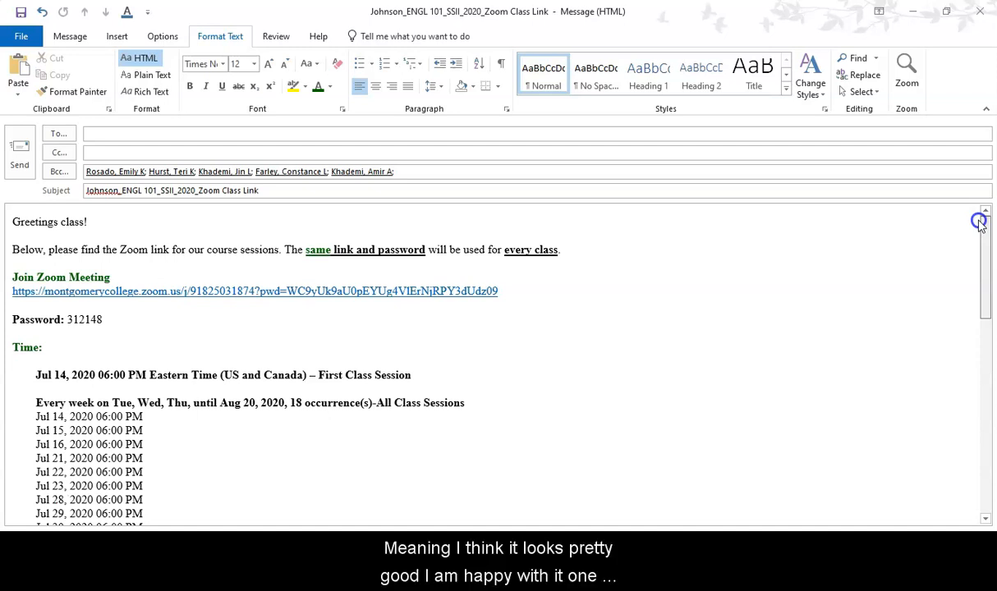
drag(979, 230, 979, 408)
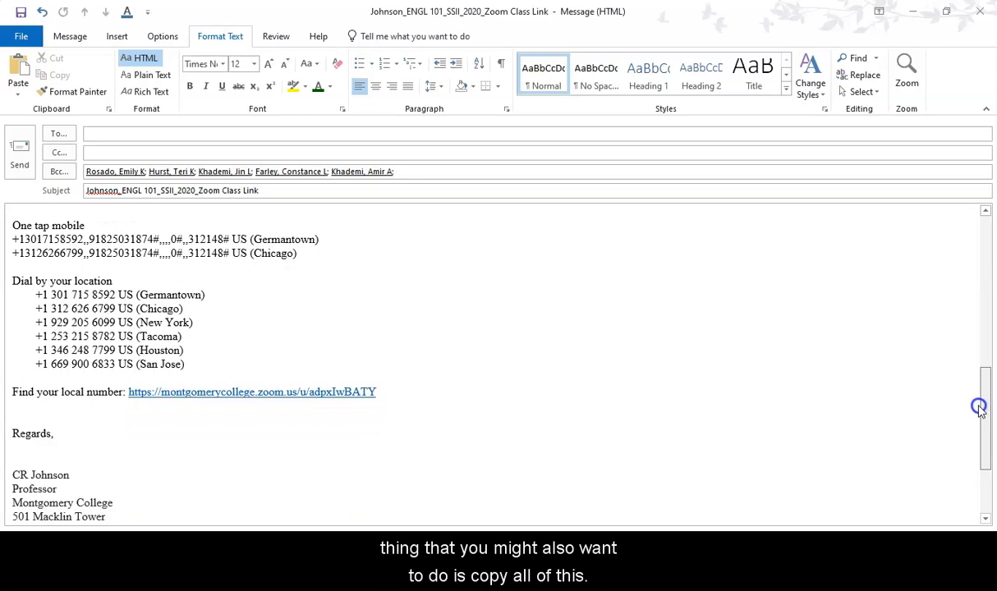
drag(377, 392, 4, 146)
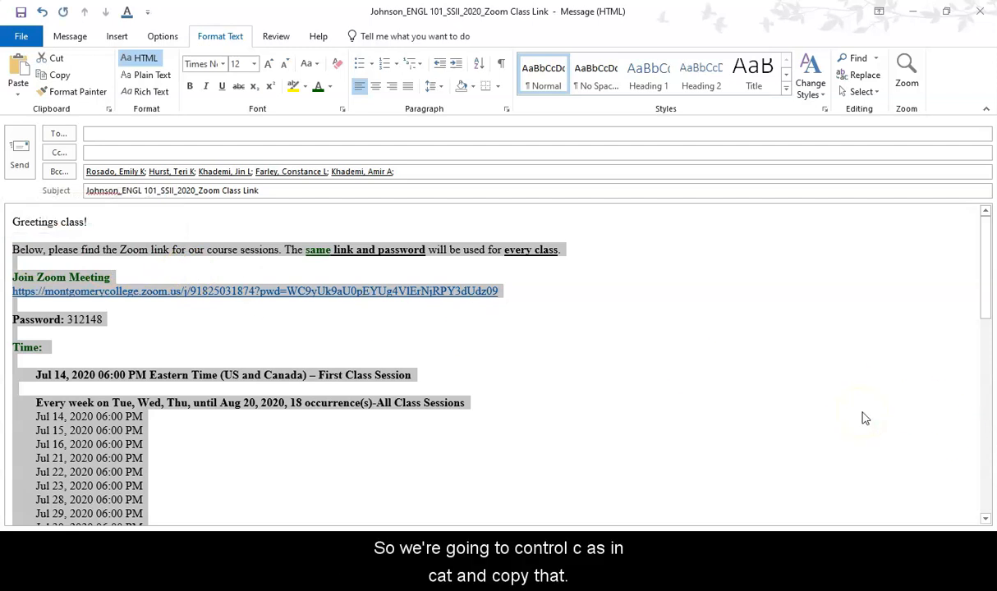
click(747, 298)
drag(986, 261, 991, 199)
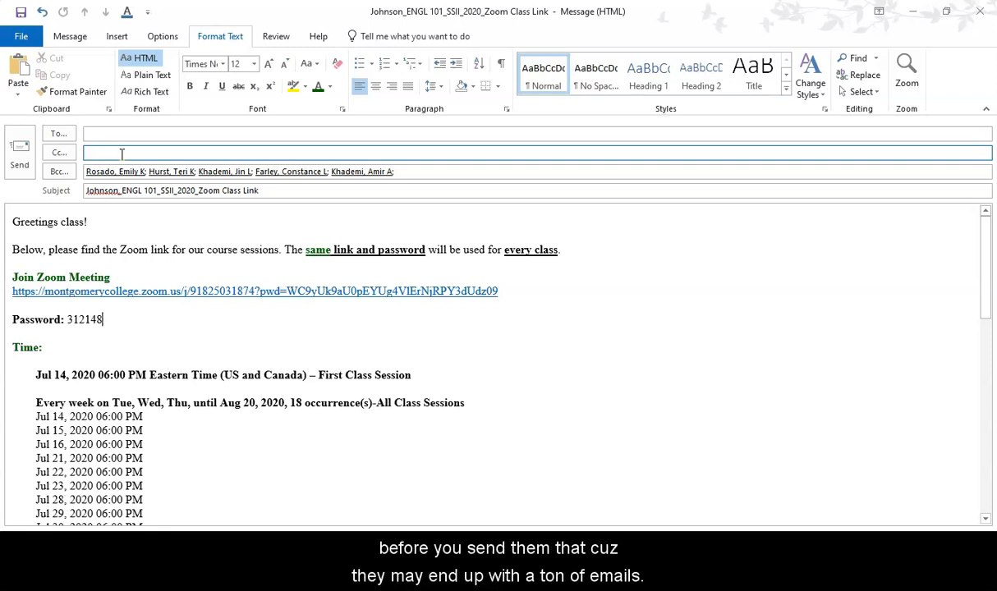
Switch to Blackboard in the Chrome browser and open the ENGL 102_TR course from My Courses.
click(25, 235)
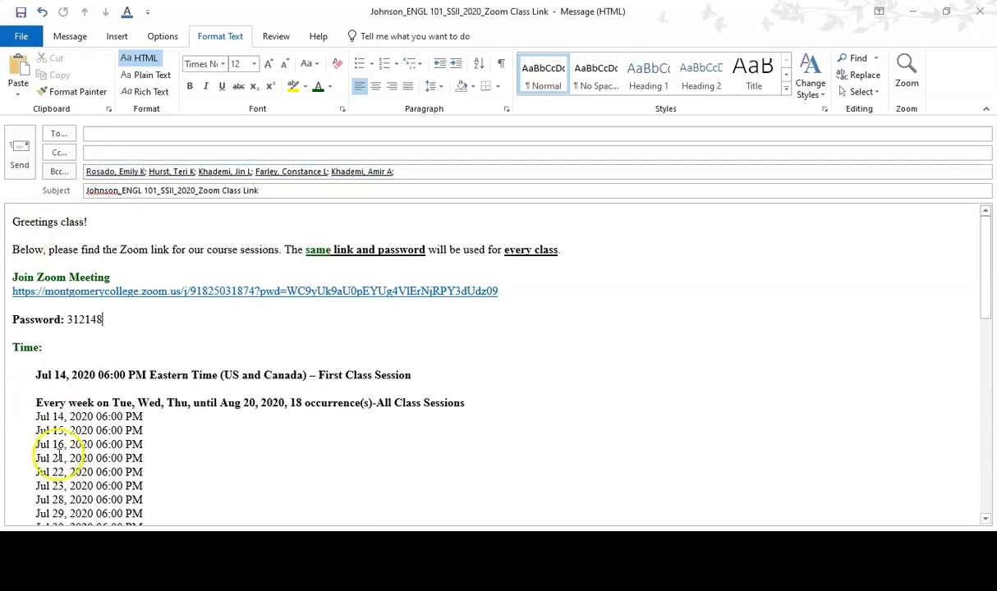
click(33, 504)
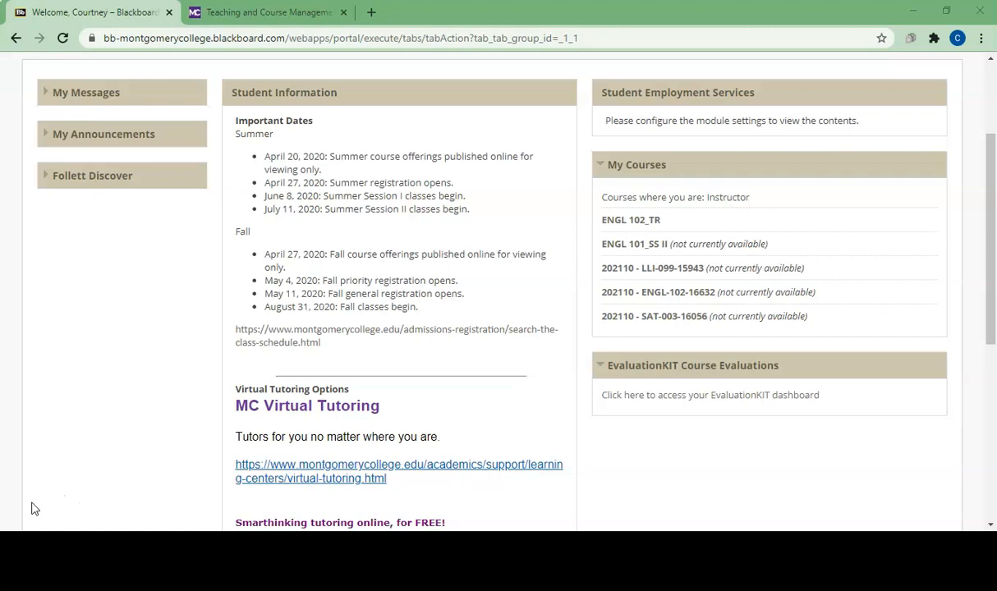
drag(989, 295, 992, 253)
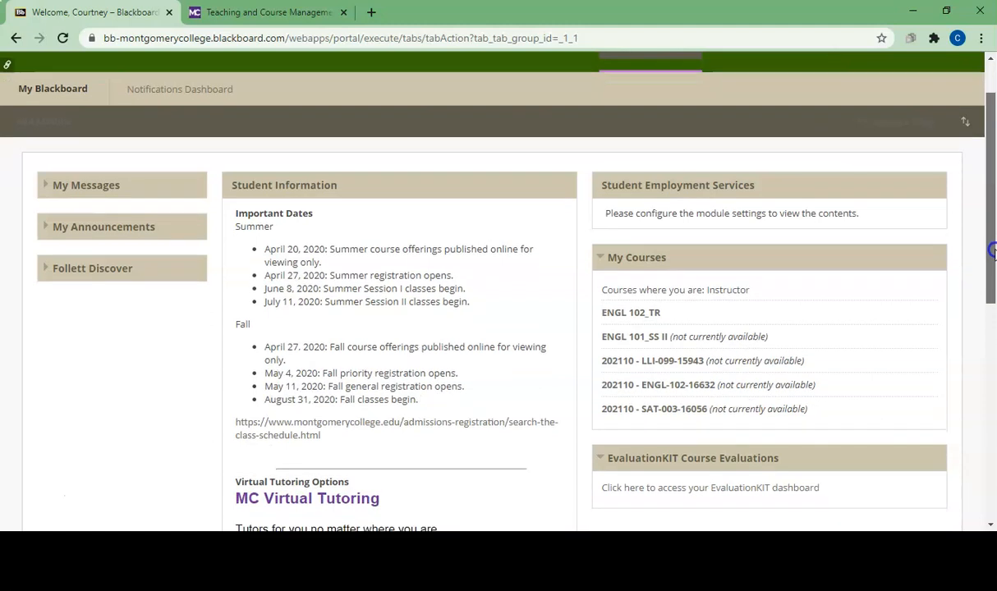
drag(992, 256, 990, 302)
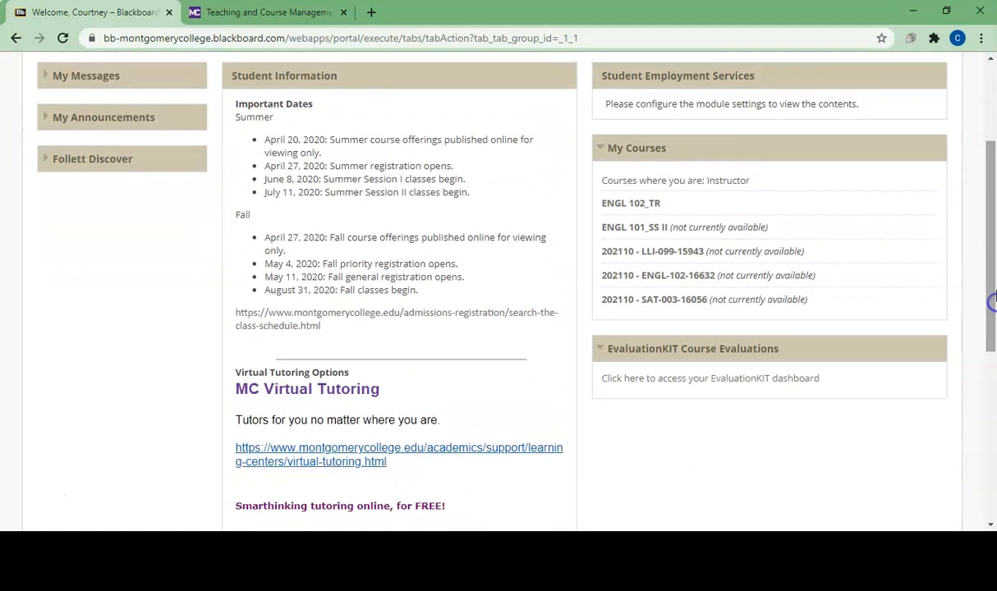
click(612, 206)
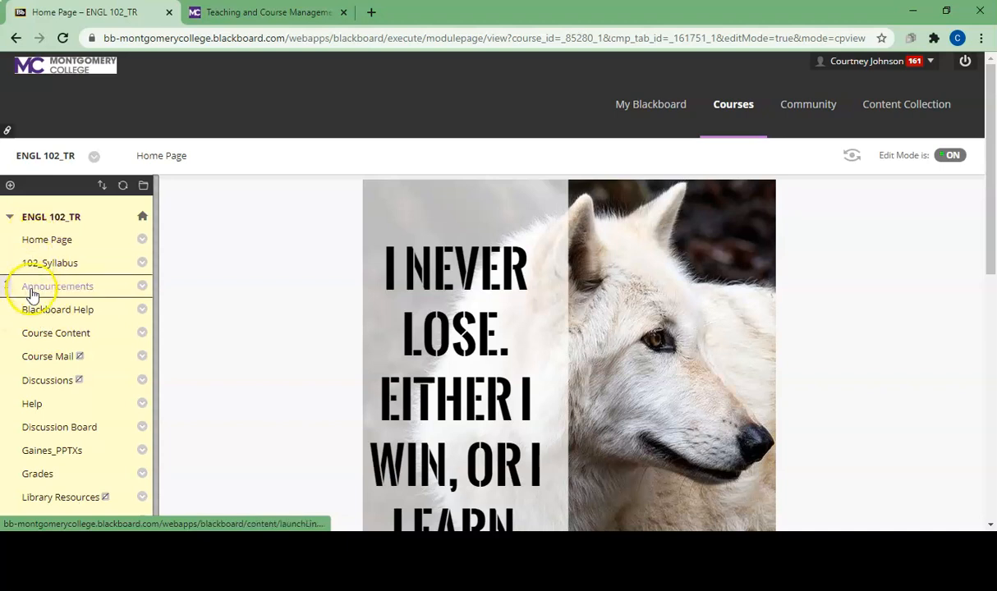
Start a new announcement in the ENGL 102_TR course and paste the copied Zoom invitation text into its message.
click(31, 291)
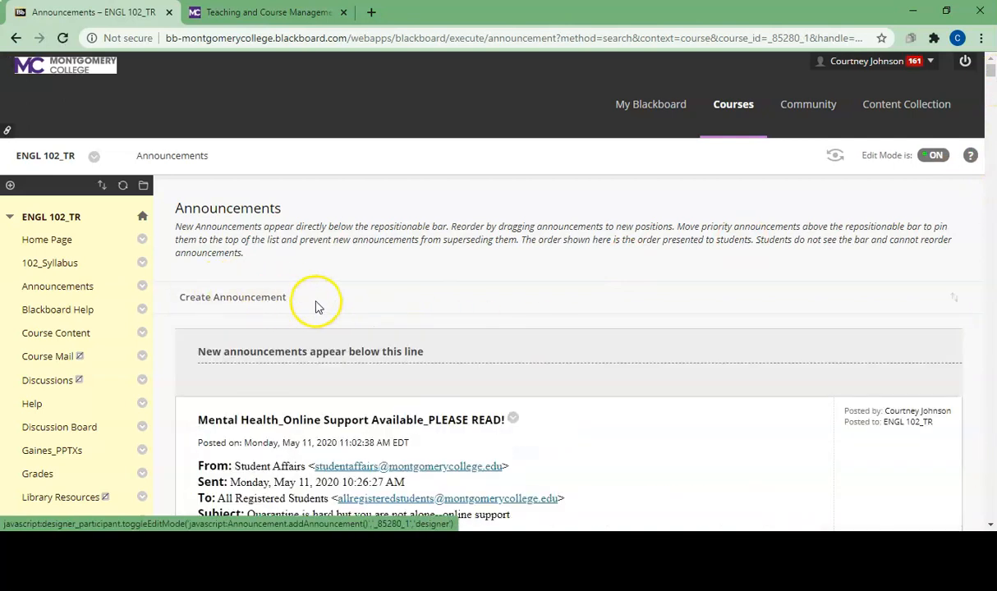
click(257, 304)
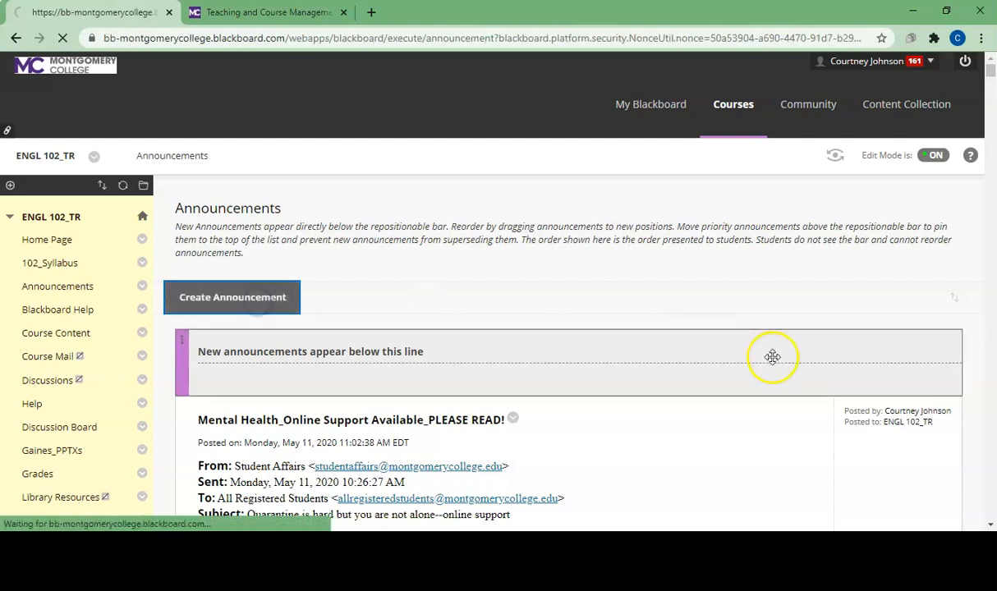
drag(990, 226, 987, 292)
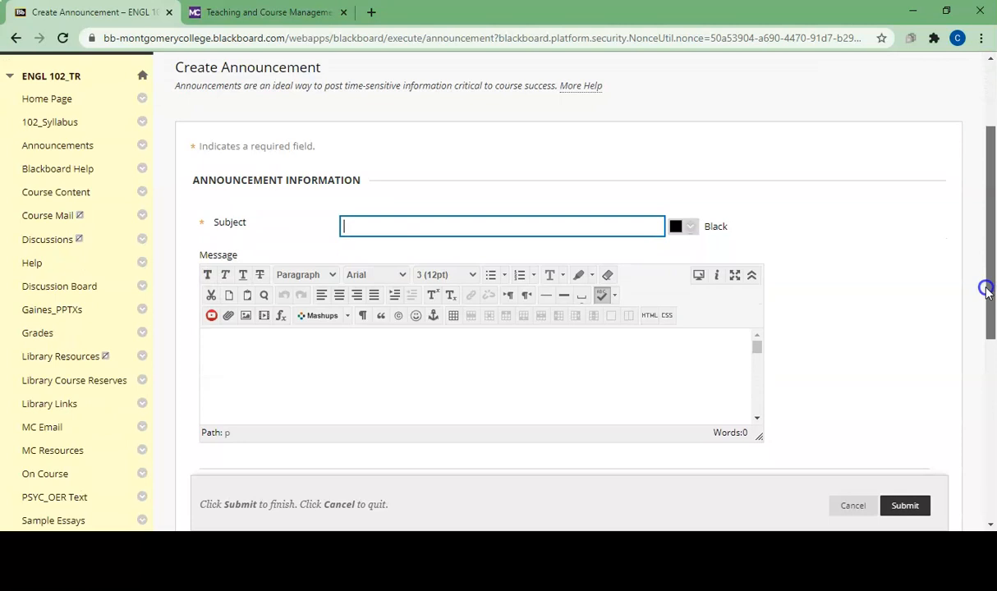
drag(987, 292, 988, 296)
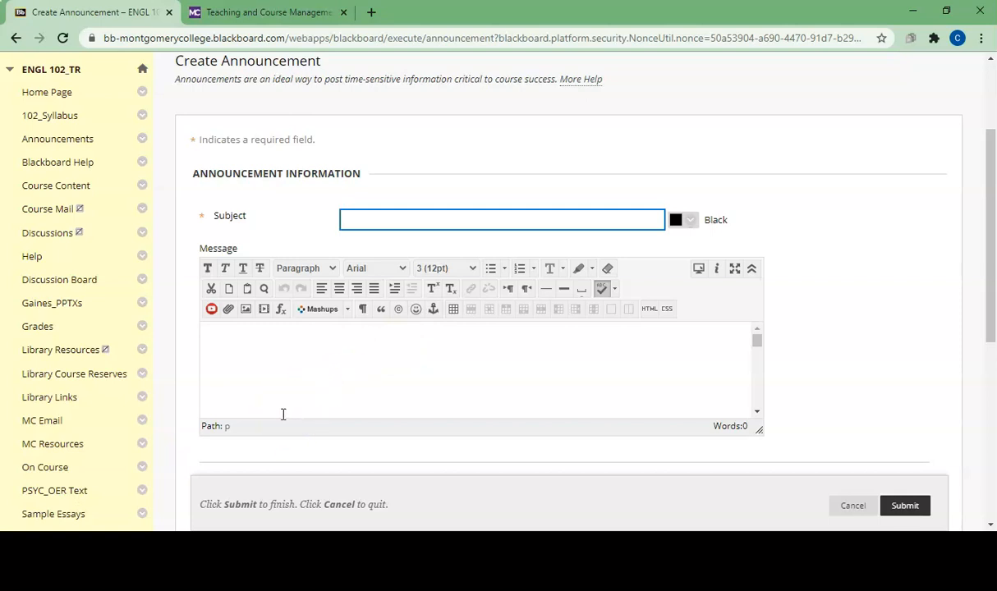
click(225, 338)
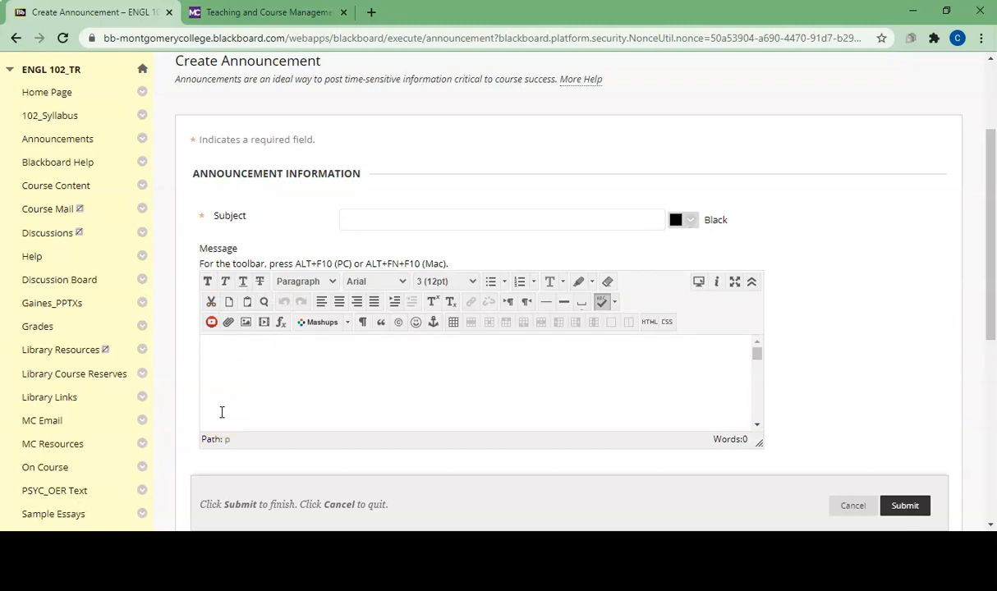
key(ctrl+v)
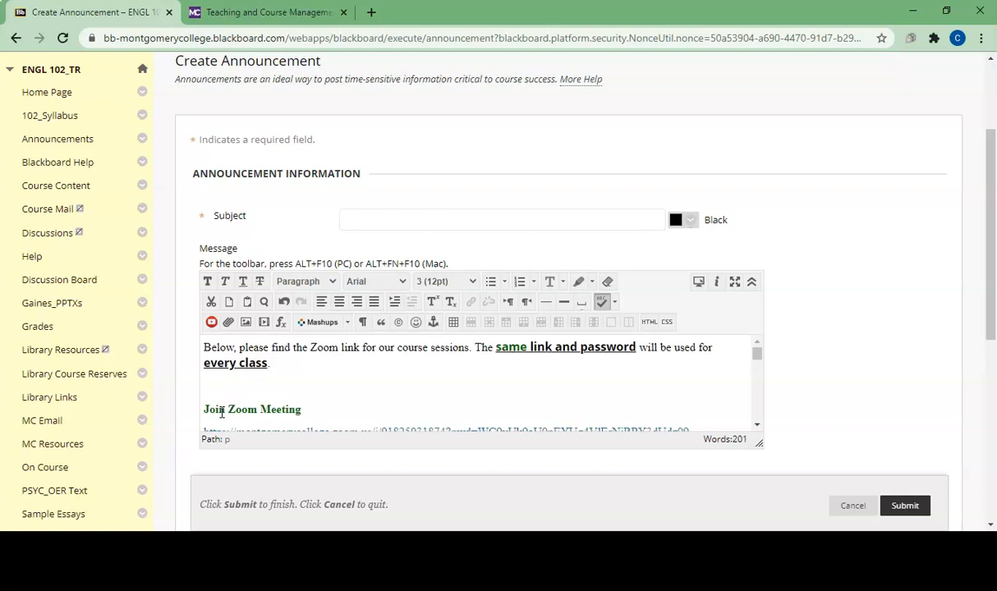
scroll(924, 193, down, 1)
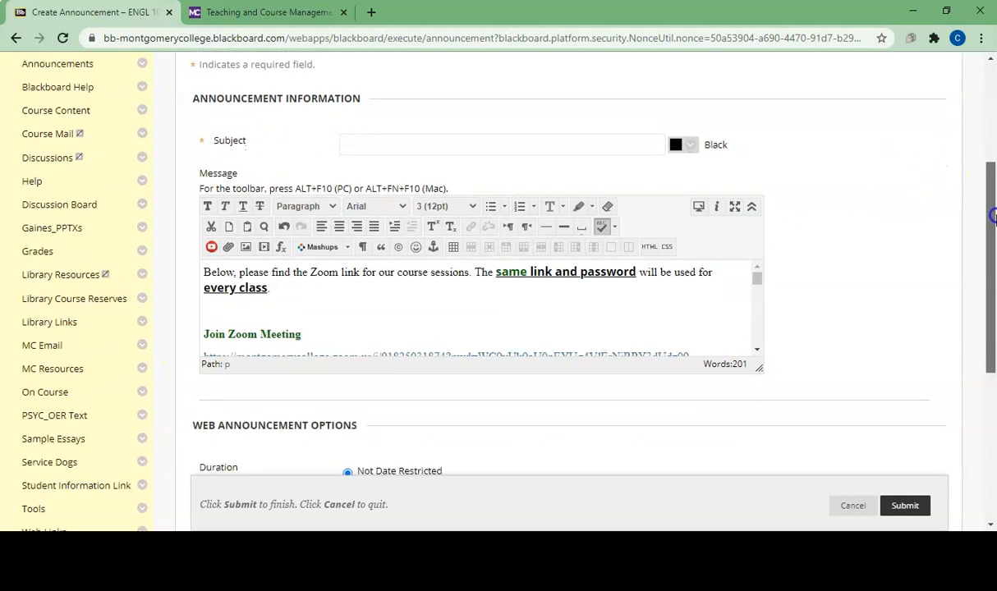
Set the font of the whole announcement message, from "Below, please find" through the local number link, to Times New Roman.
click(311, 288)
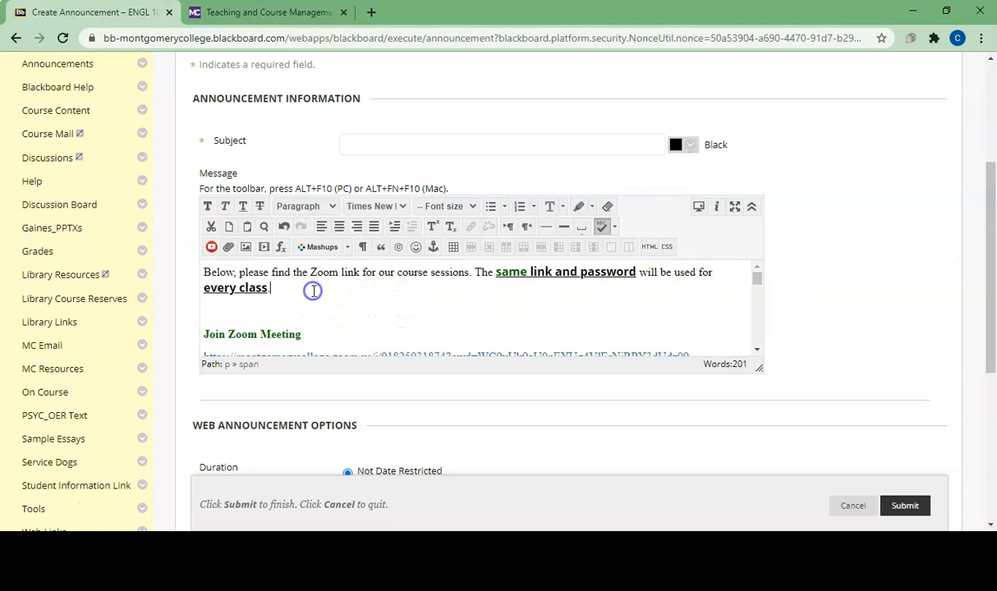
click(206, 272)
key(shift+Down)
key(shift+Down)
key(shift+Down)
key(shift+Down)
key(shift+Down)
key(shift+Down)
key(shift+Down)
key(shift+Down)
key(shift+Down)
key(shift+Down)
key(shift+Down)
key(shift+Down)
key(shift+Down)
key(shift+Down)
key(shift+Down)
key(shift+Down)
key(shift+Down)
key(shift+Down)
key(shift+Down)
key(shift+Down)
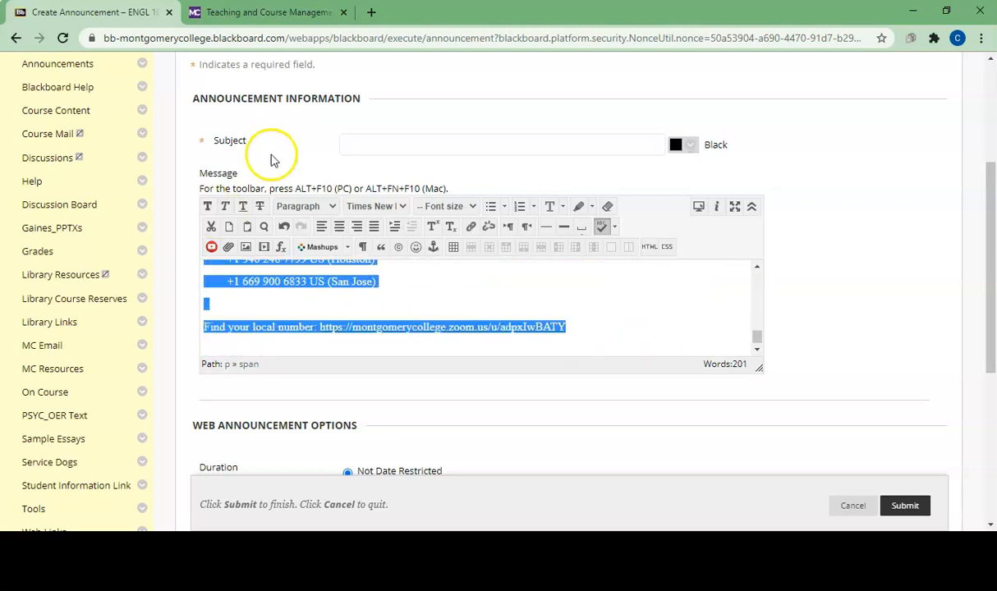
click(403, 207)
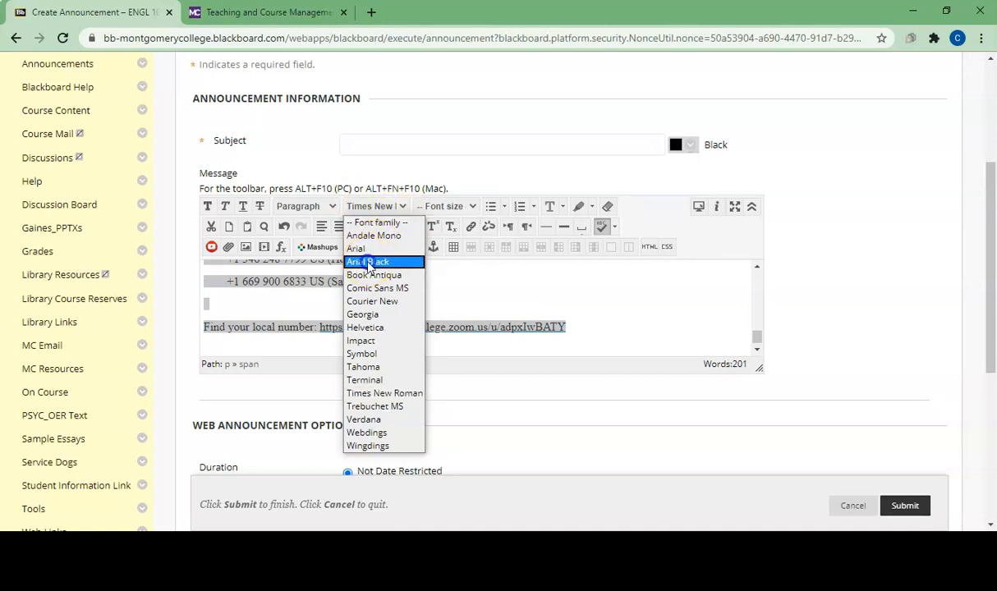
click(368, 263)
click(403, 207)
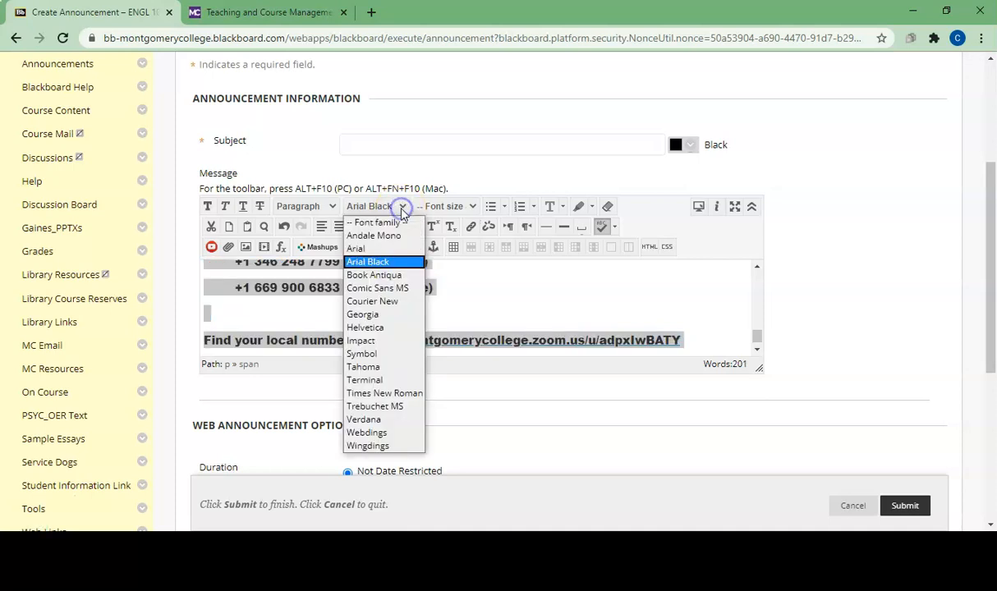
click(381, 393)
click(366, 394)
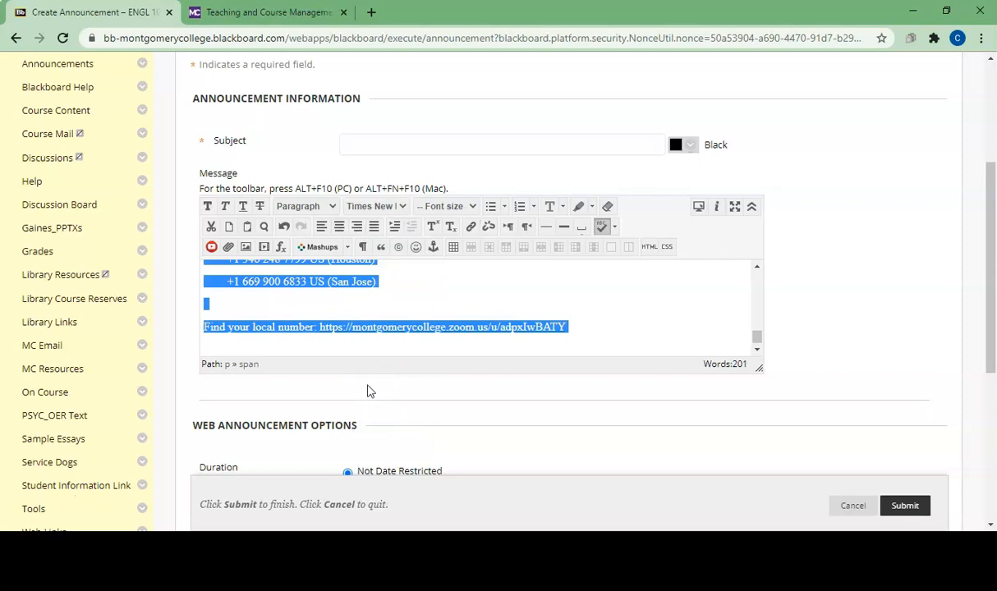
click(371, 381)
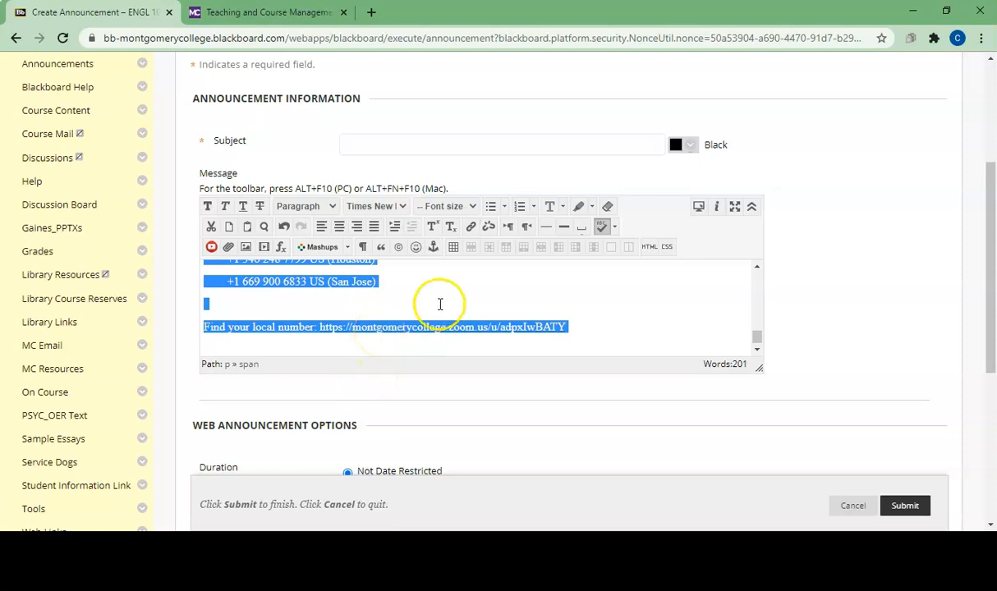
Set the font size of the selected announcement message to 4 (14pt).
click(473, 208)
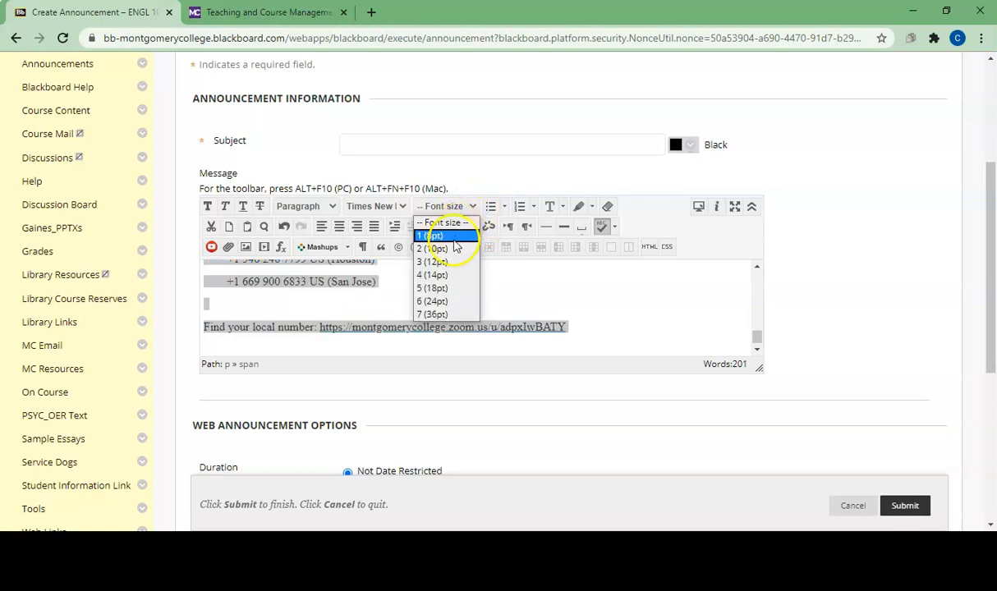
click(442, 276)
click(493, 305)
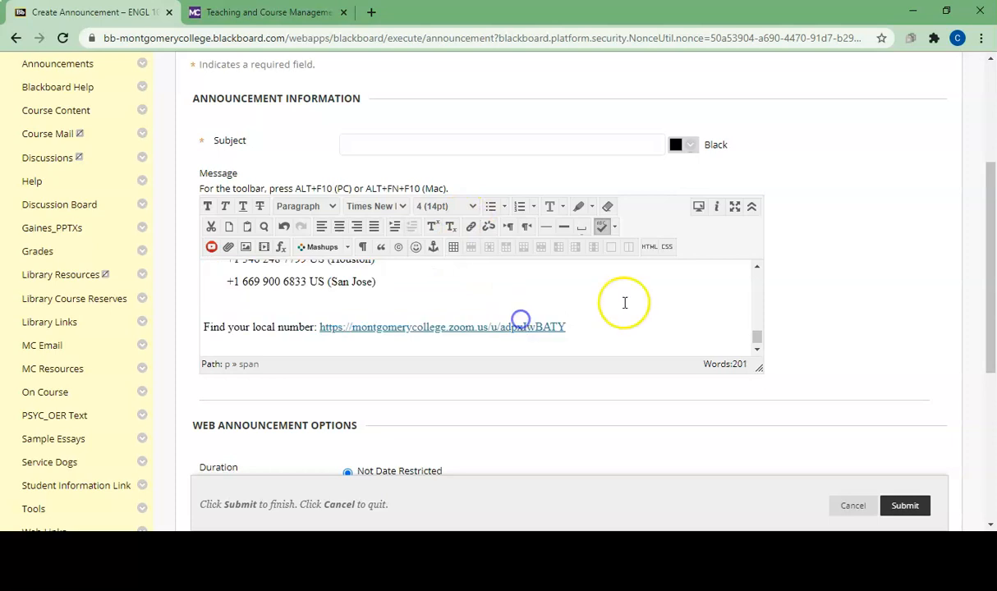
Try to change the font of the bold phrase "same link and password" in the opening line to Times New Roman.
drag(755, 337, 748, 275)
click(488, 276)
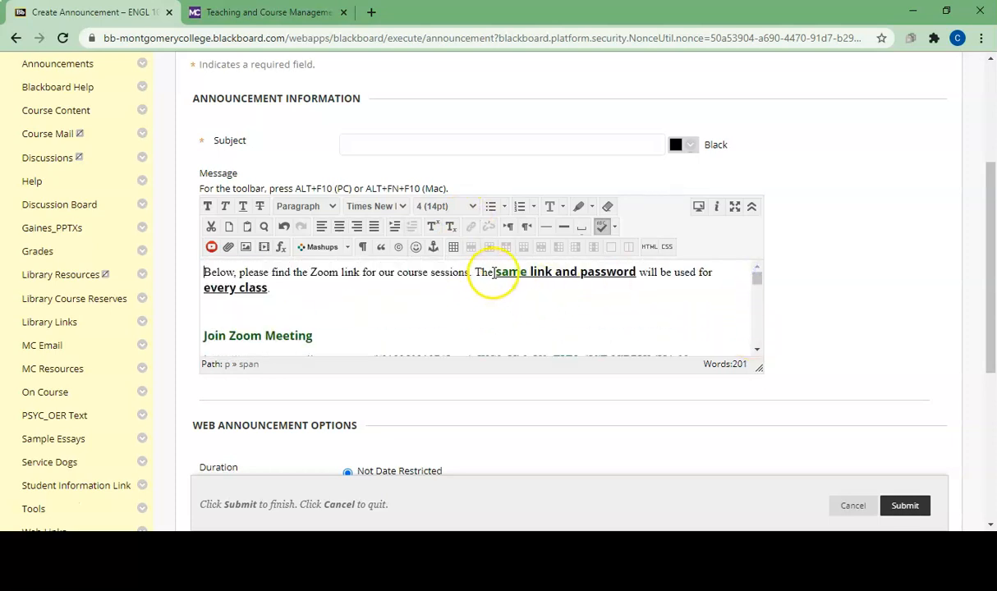
drag(522, 277, 638, 271)
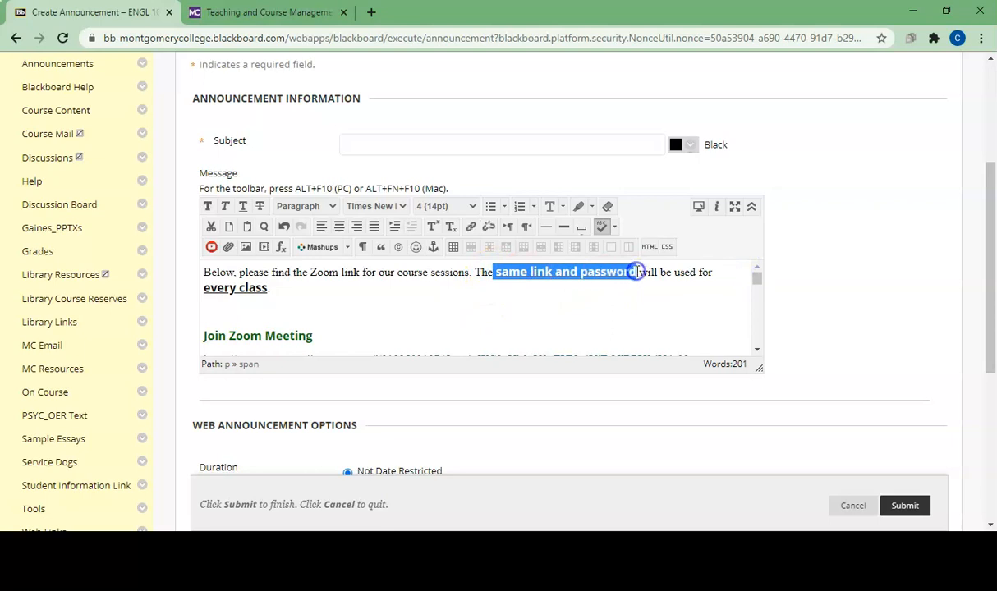
click(398, 211)
click(377, 273)
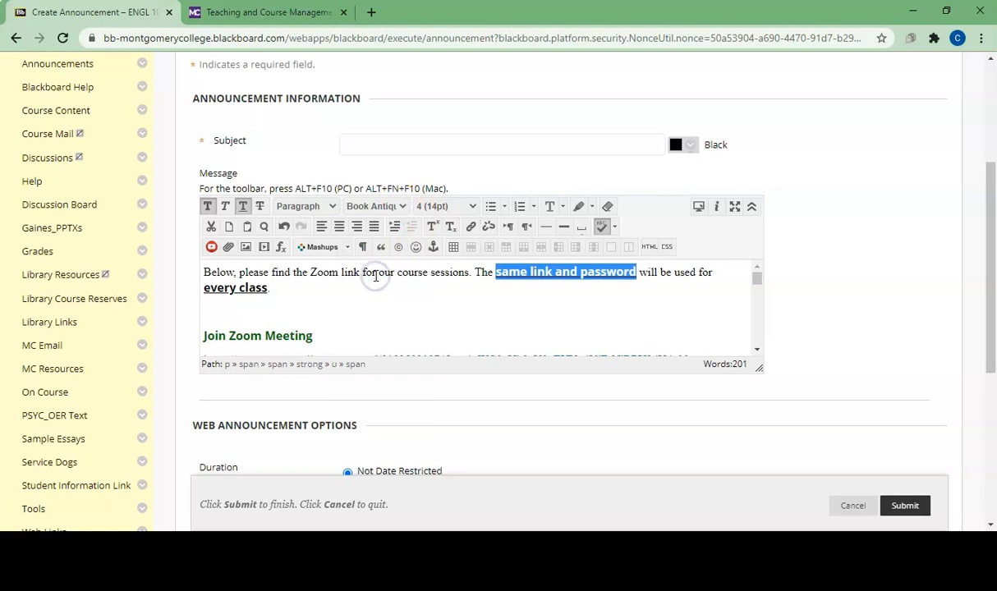
click(403, 207)
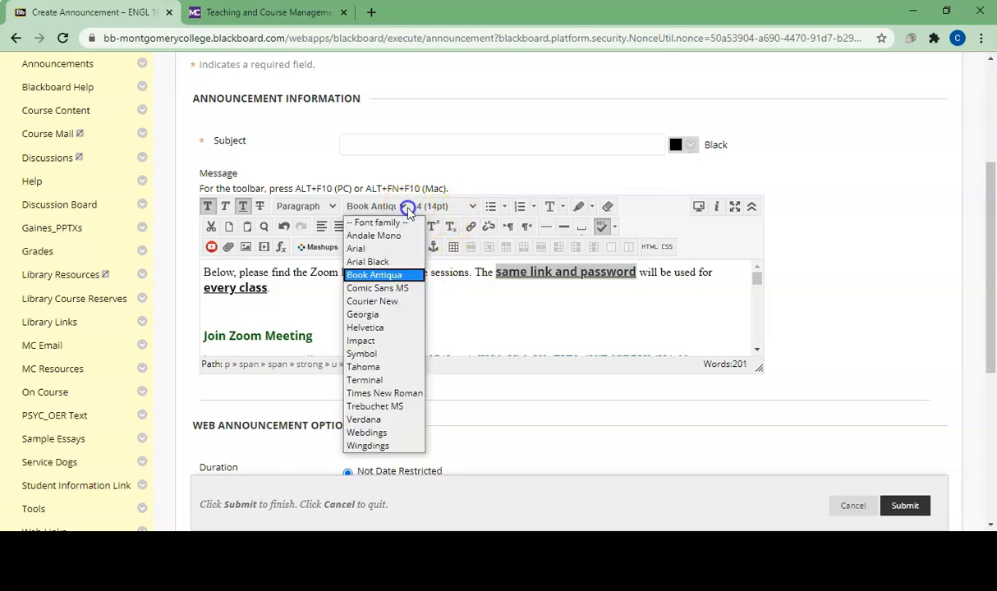
click(382, 394)
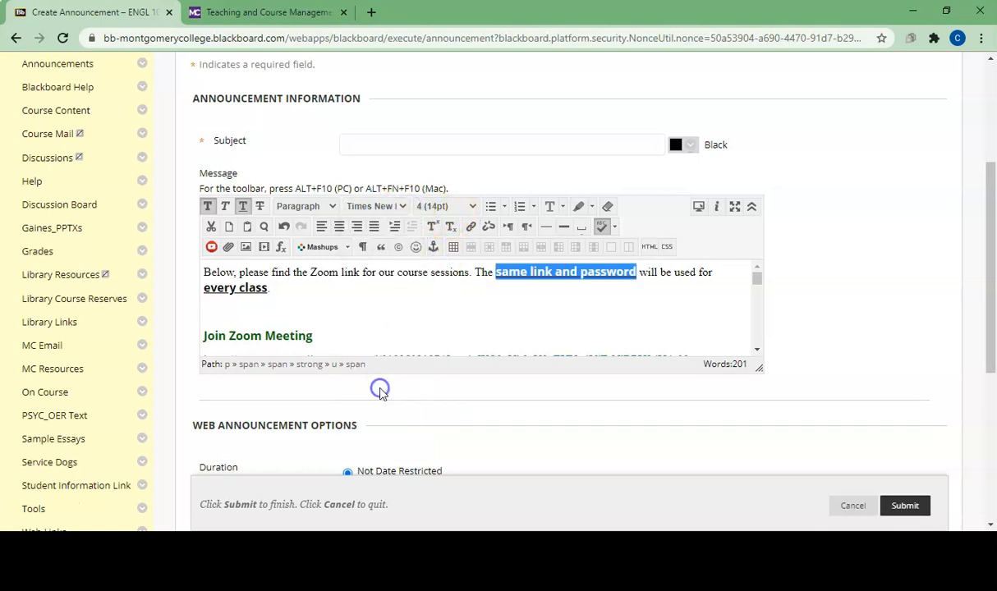
Retype "same link and password" as plain text directly before the bold underlined phrase in the opening line.
click(505, 322)
click(498, 278)
text(same link and )
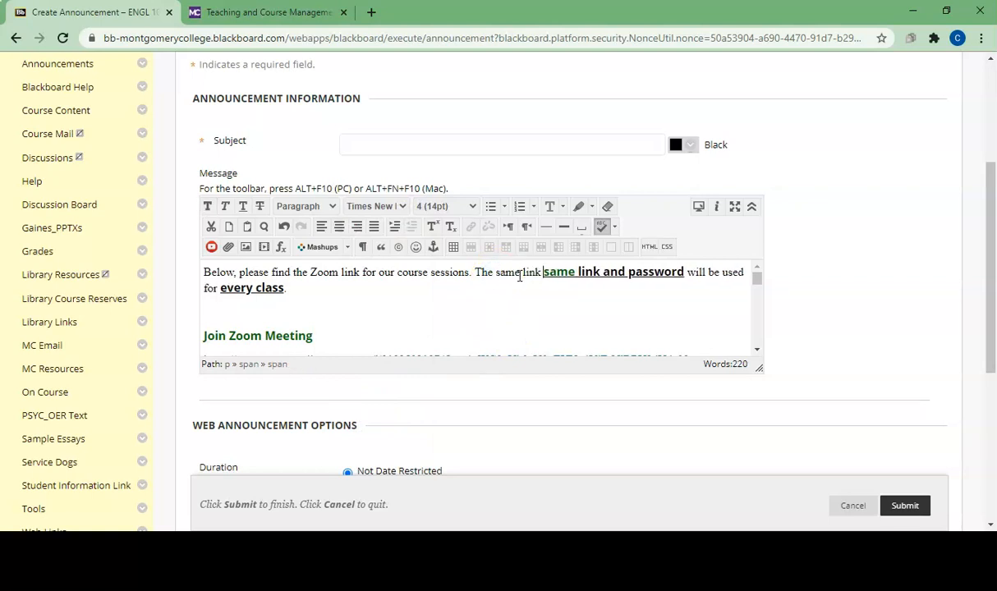
text(password)
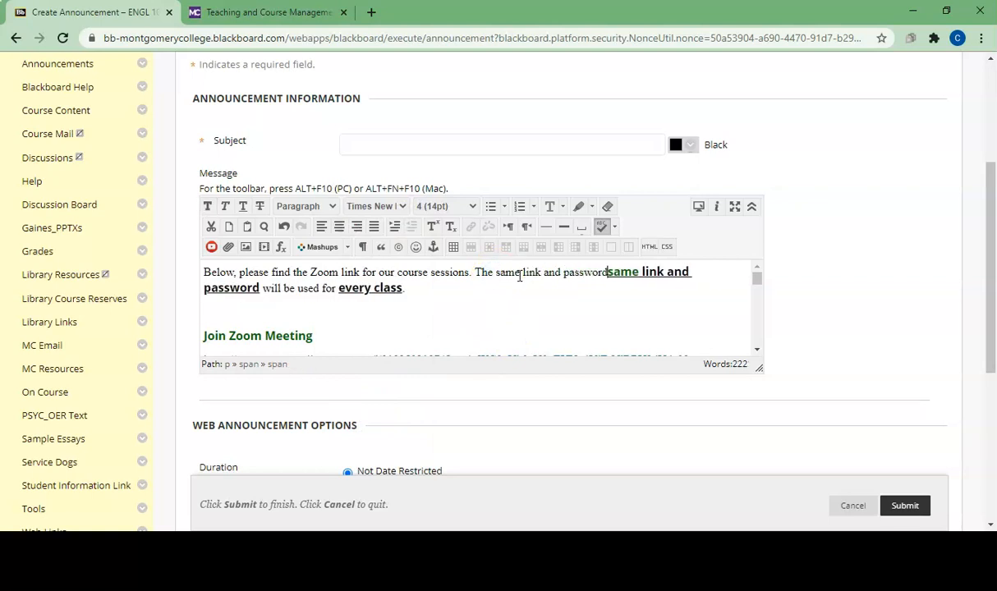
Delete the old bold underlined "same link and password" and the stray period after the retyped phrase.
key(Delete)
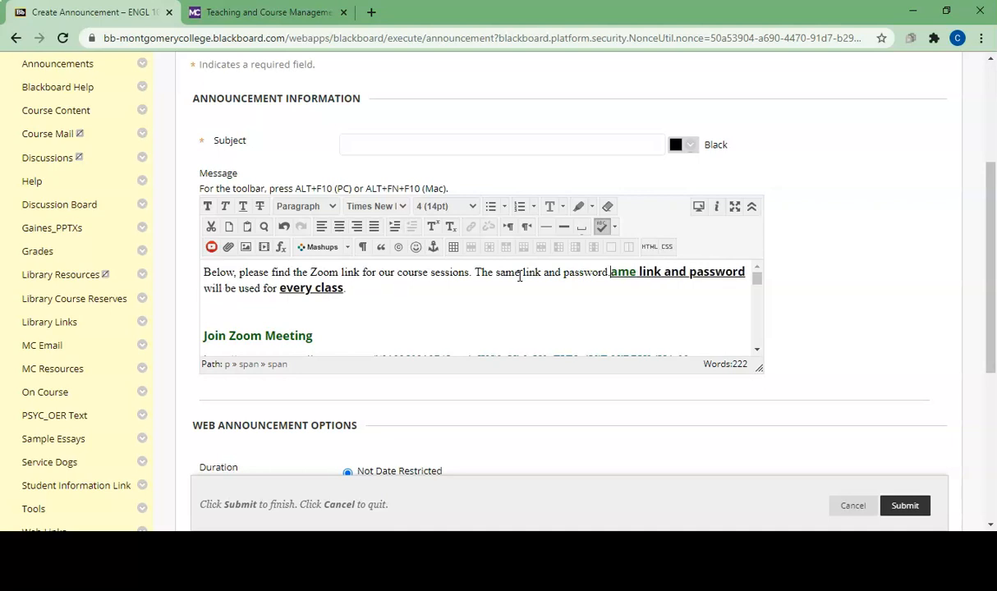
key(shift+Right)
key(shift+Right)
key(shift+Right)
key(shift+Right)
key(shift+Right)
key(shift+Right)
key(shift+Right)
key(shift+Right)
key(shift+Right)
key(shift+Right)
key(shift+Right)
key(shift+Right)
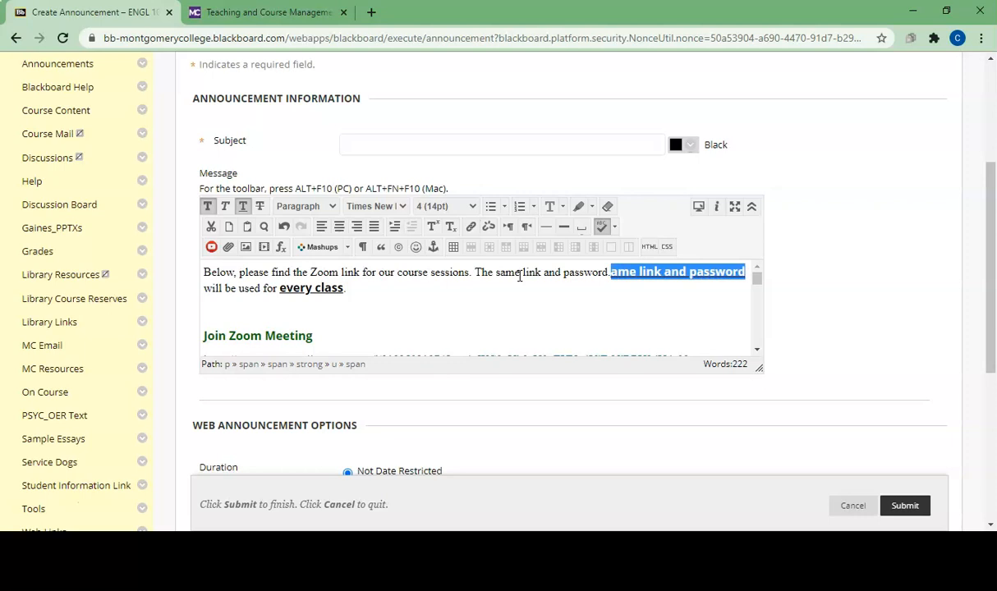
key(Delete)
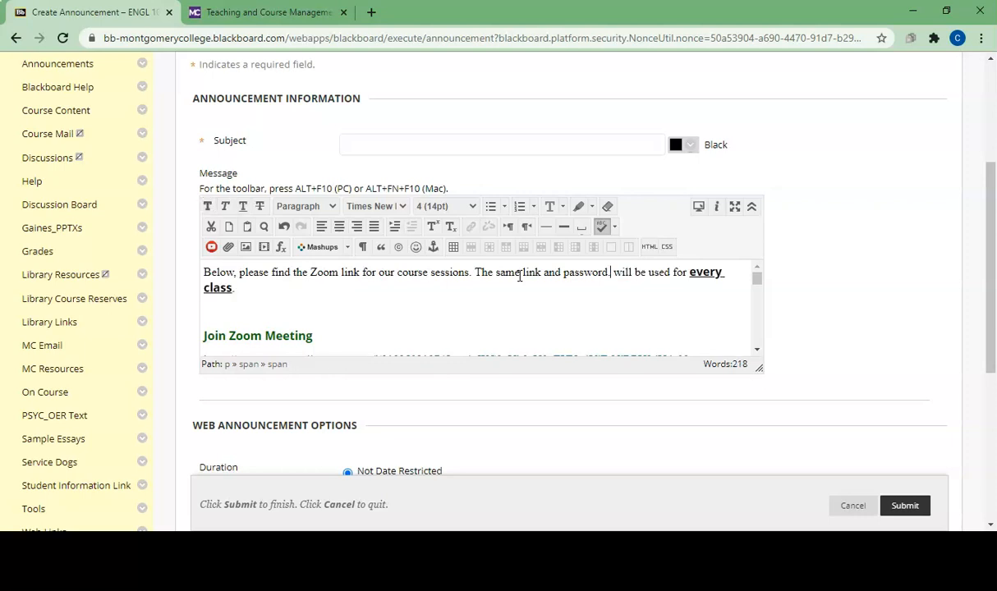
key(Delete)
click(635, 280)
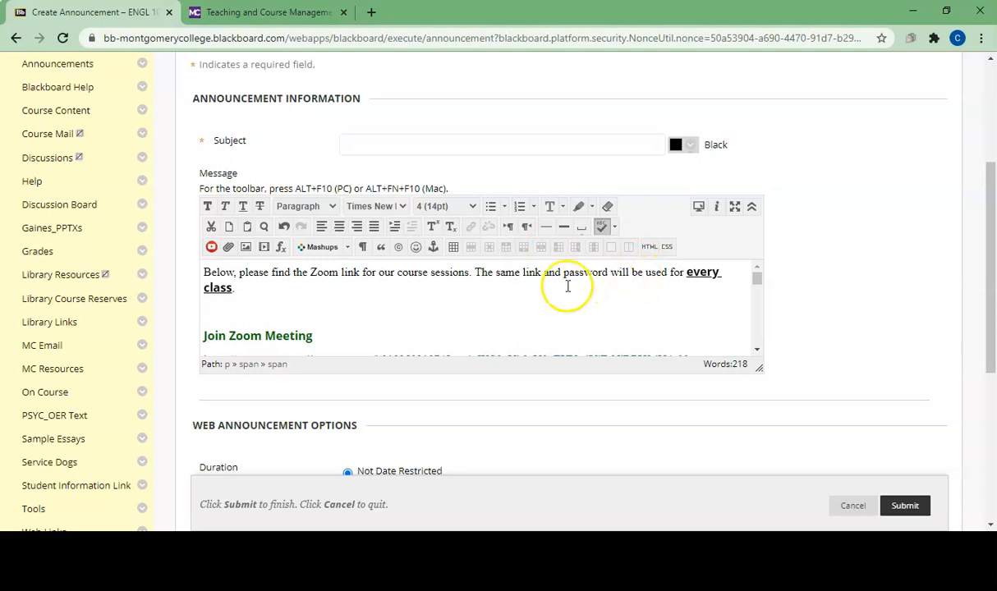
drag(496, 278, 608, 273)
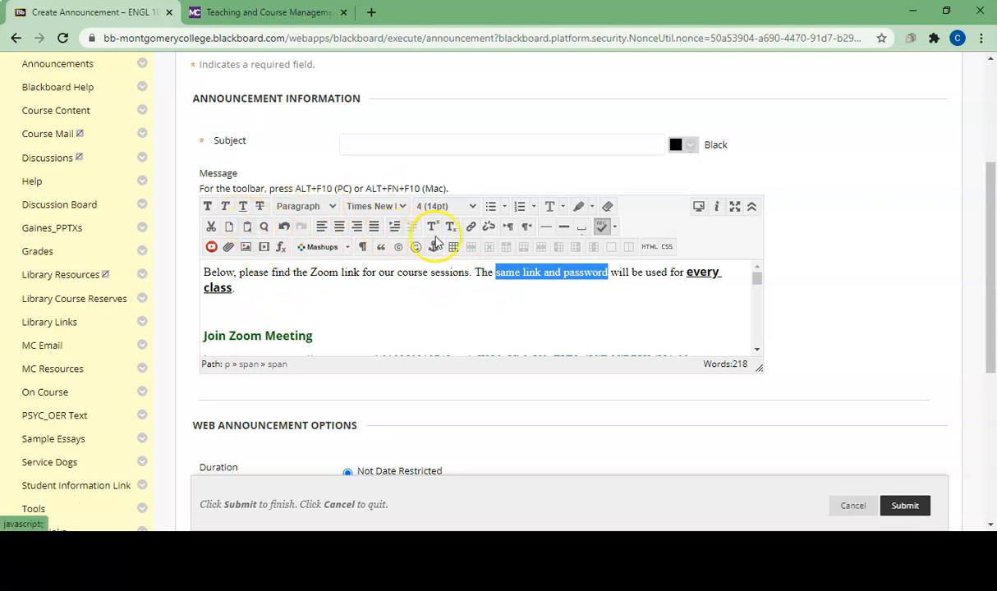
click(562, 208)
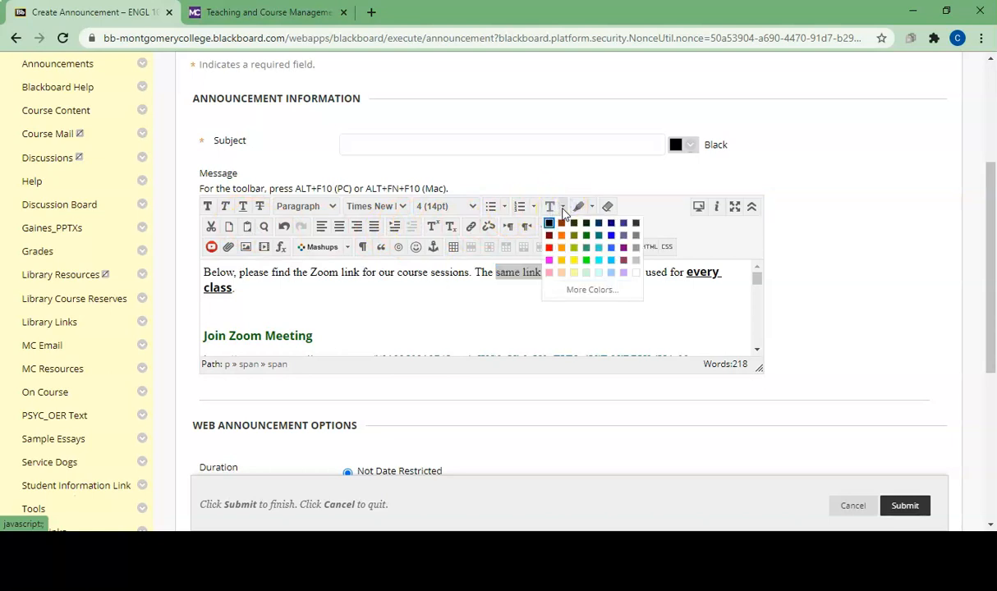
click(535, 313)
Color the word "same" green in the opening line and make the phrase "same link and password" bold.
drag(522, 281, 494, 277)
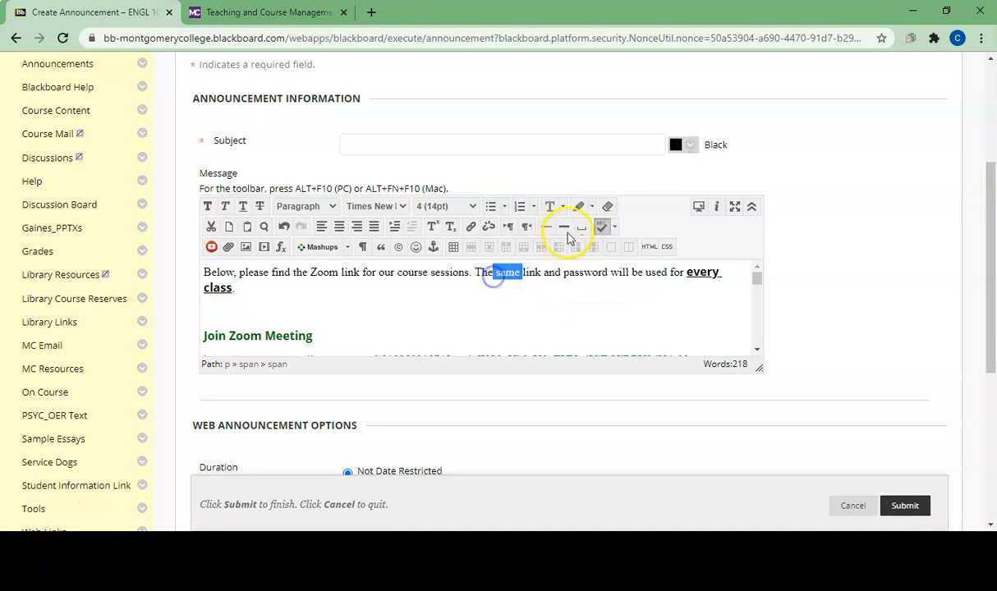
click(563, 206)
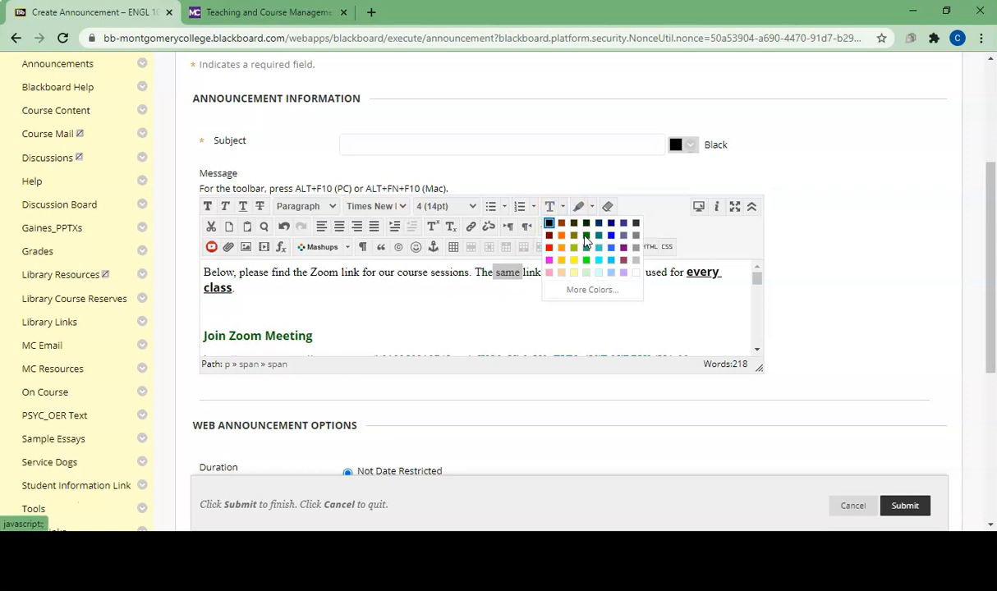
click(588, 238)
click(571, 285)
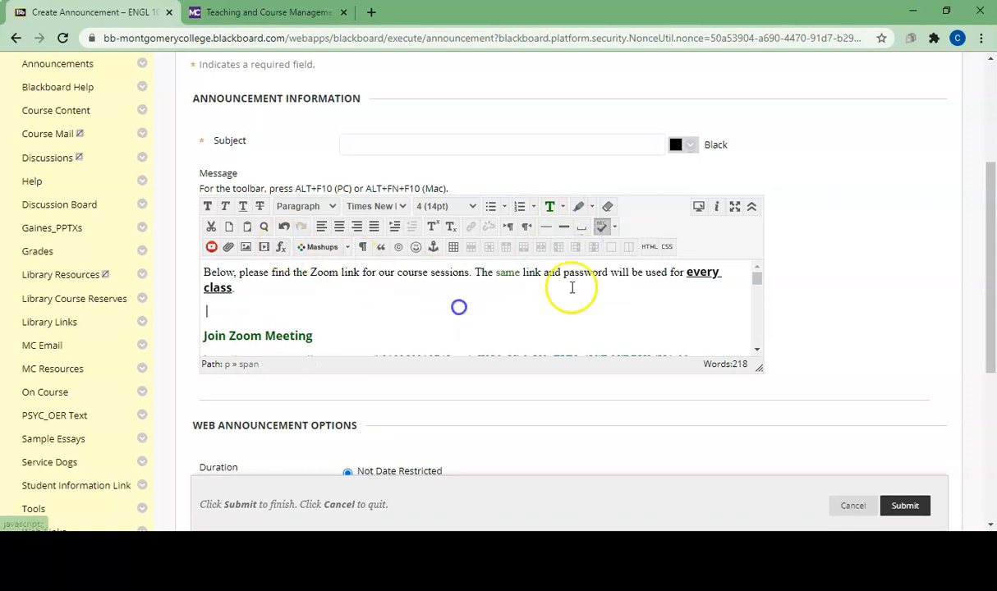
drag(608, 275, 494, 275)
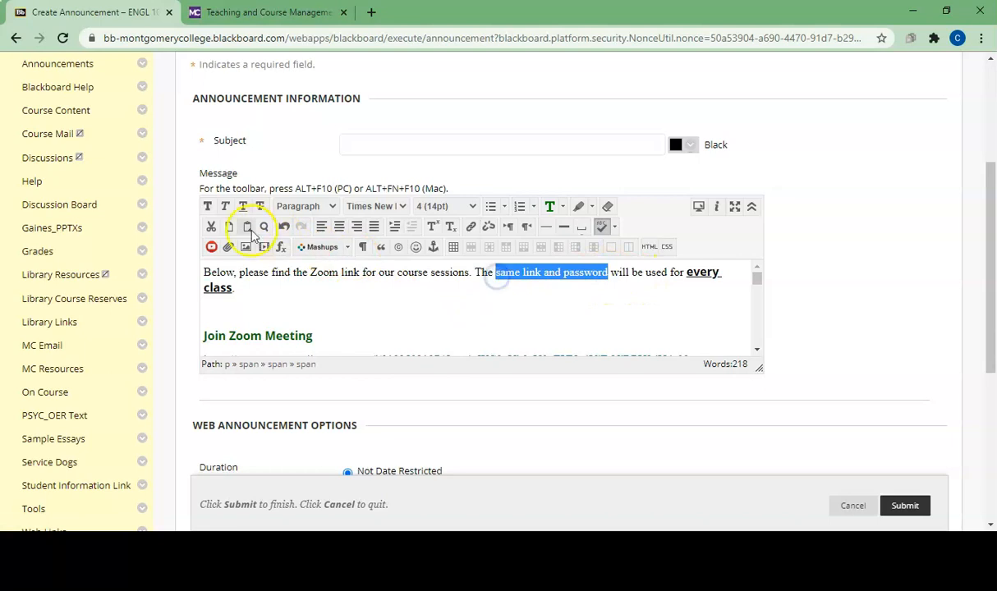
click(209, 206)
Remove the blank line above the "Join Zoom Meeting" heading in the announcement message.
click(239, 307)
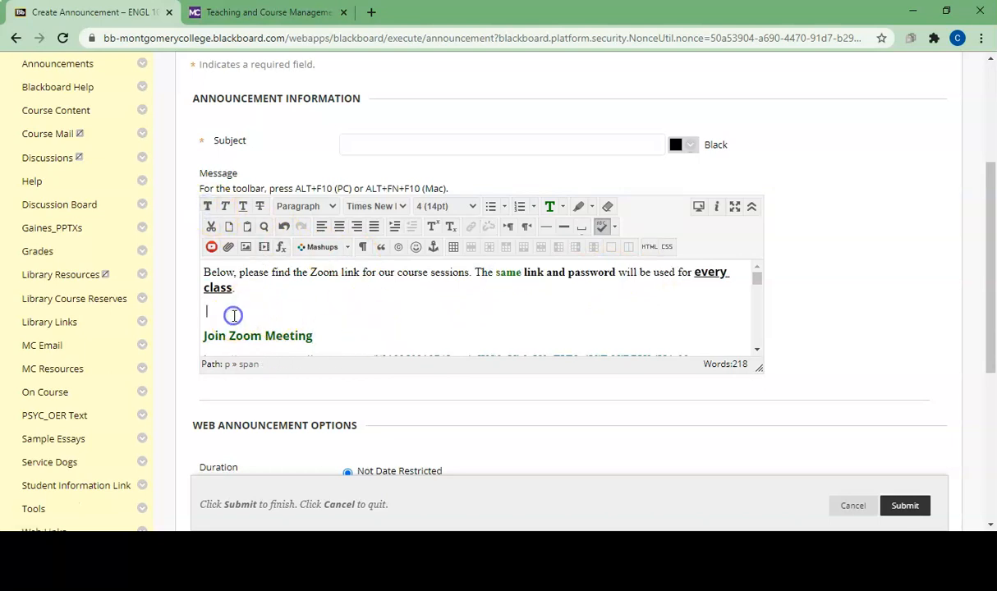
key(Delete)
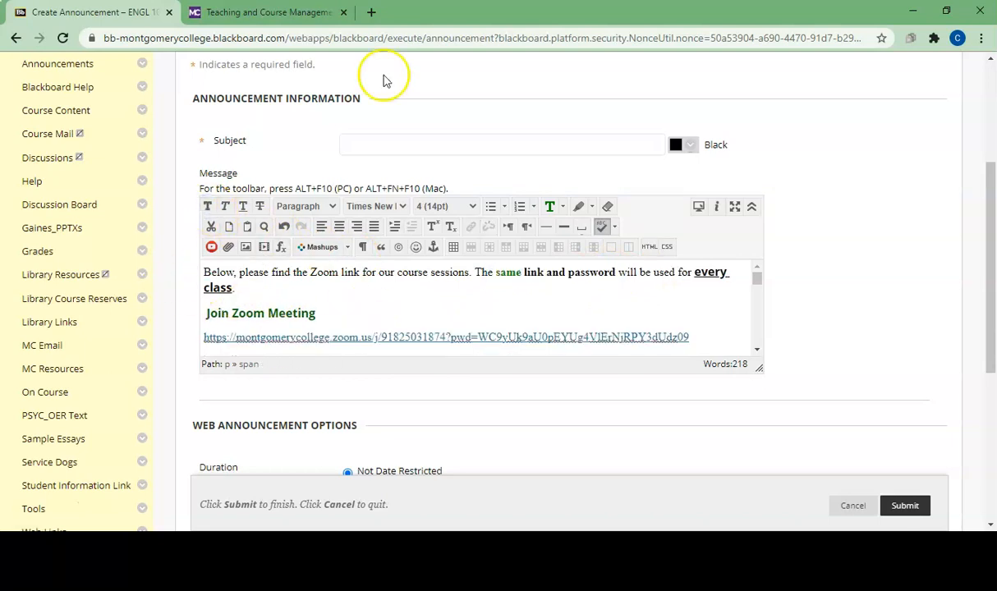
click(756, 349)
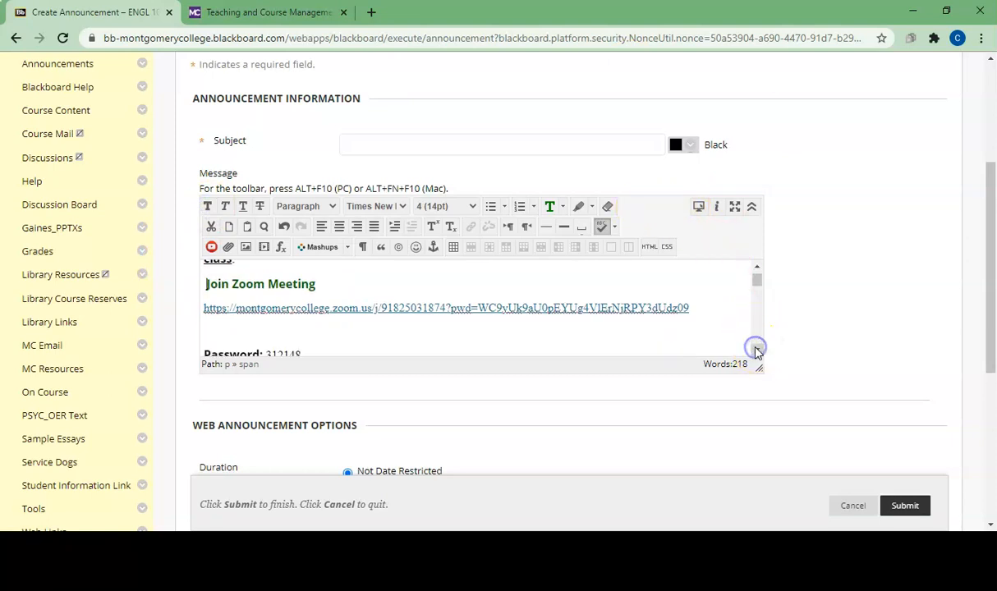
Remove the blank lines directly above and below the "Password" line in the announcement message.
key(Delete)
click(221, 324)
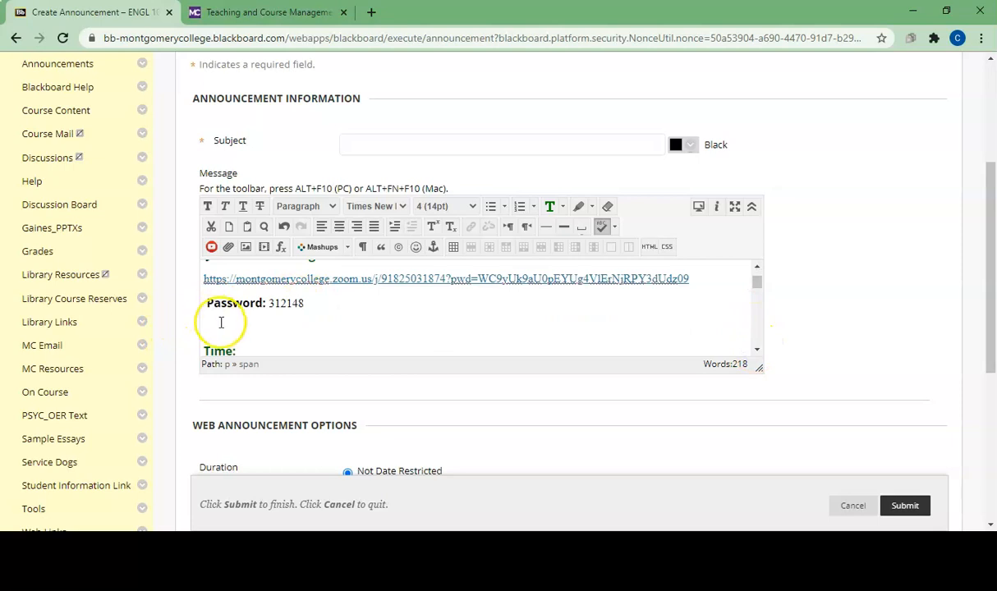
key(Delete)
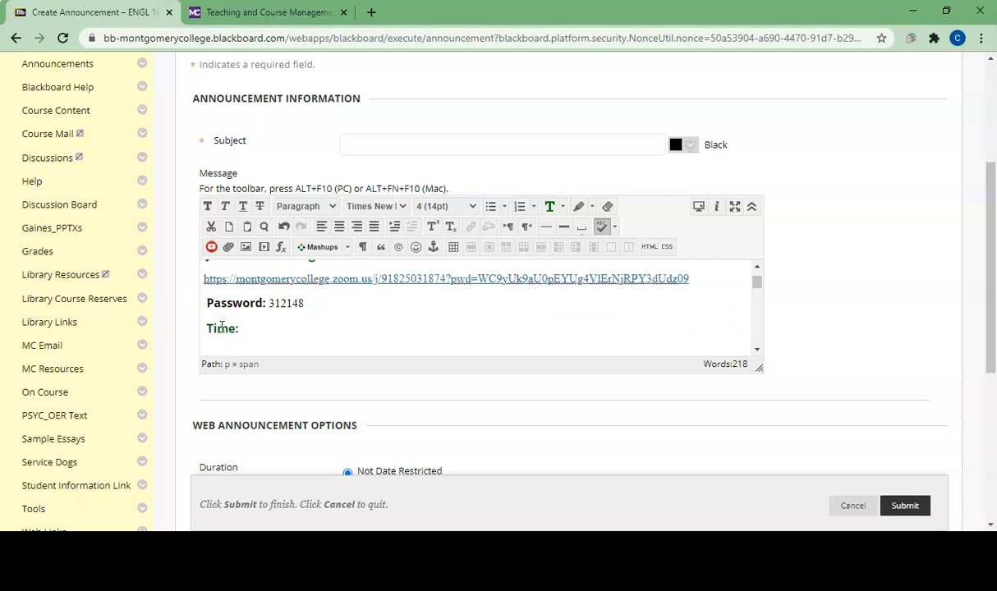
Remove the blank lines between the "Aug 20, 2020 06:00 PM" session and the "One tap mobile" heading.
click(756, 351)
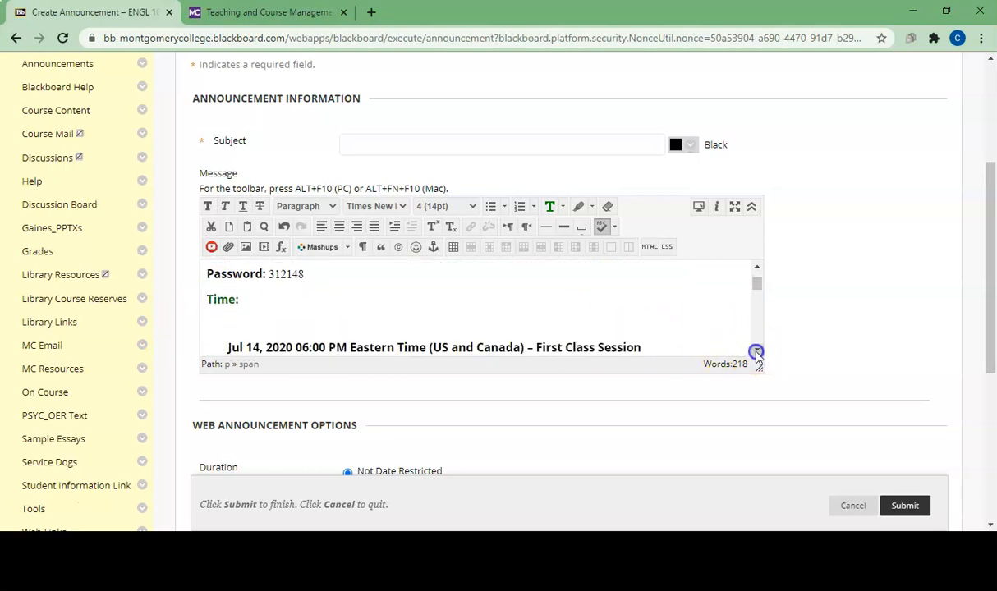
click(756, 350)
click(756, 350)
click(756, 351)
click(756, 350)
click(757, 351)
click(756, 351)
click(757, 351)
click(756, 351)
click(756, 351)
click(757, 351)
click(756, 351)
click(756, 350)
click(757, 350)
click(757, 351)
click(757, 350)
click(242, 304)
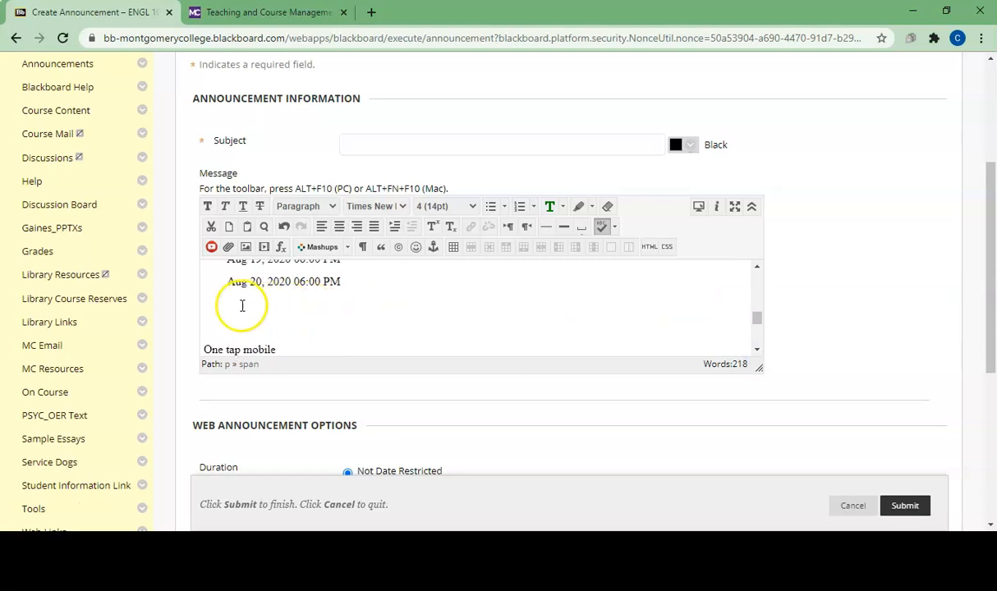
key(Delete)
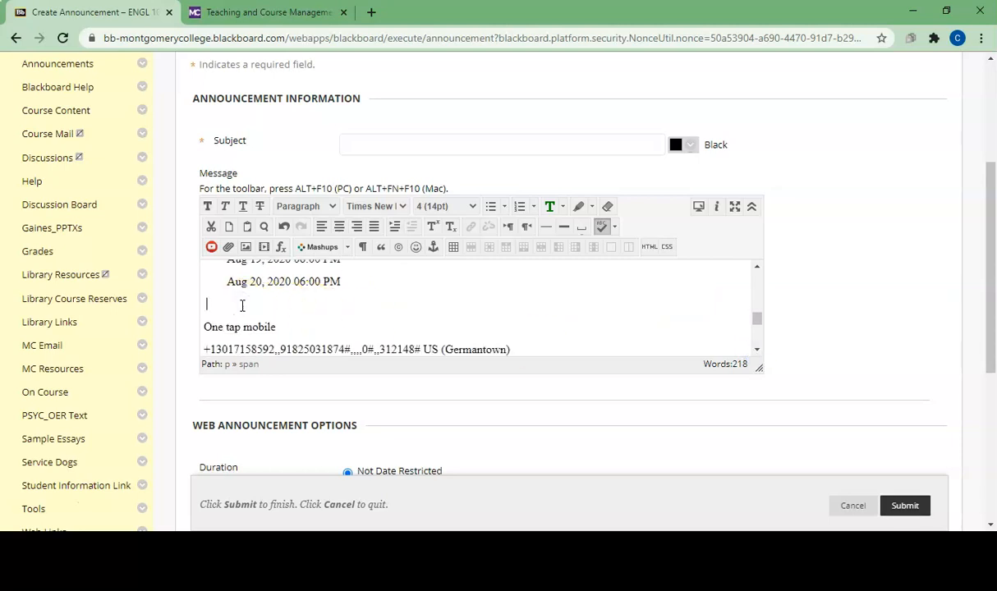
key(Delete)
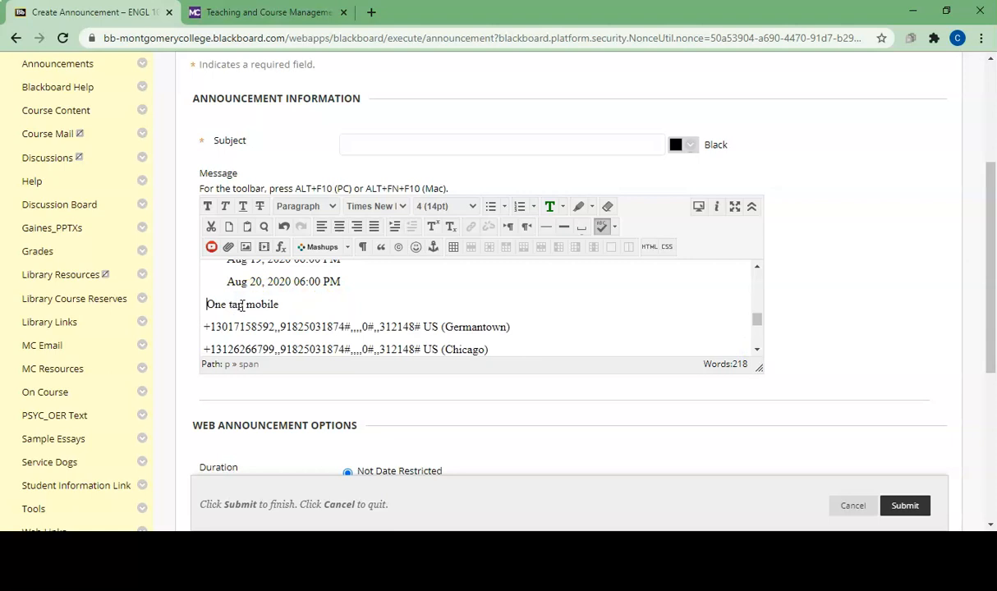
Review the rest of the message and enable sending a copy of the announcement immediately by email.
click(756, 351)
click(757, 351)
click(756, 351)
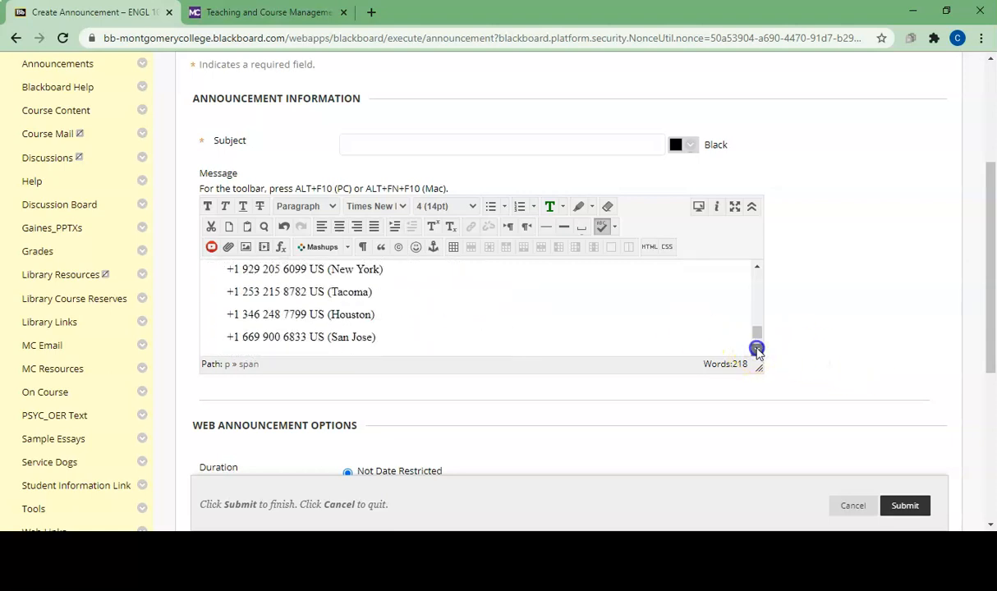
click(756, 351)
click(757, 351)
click(757, 351)
click(756, 351)
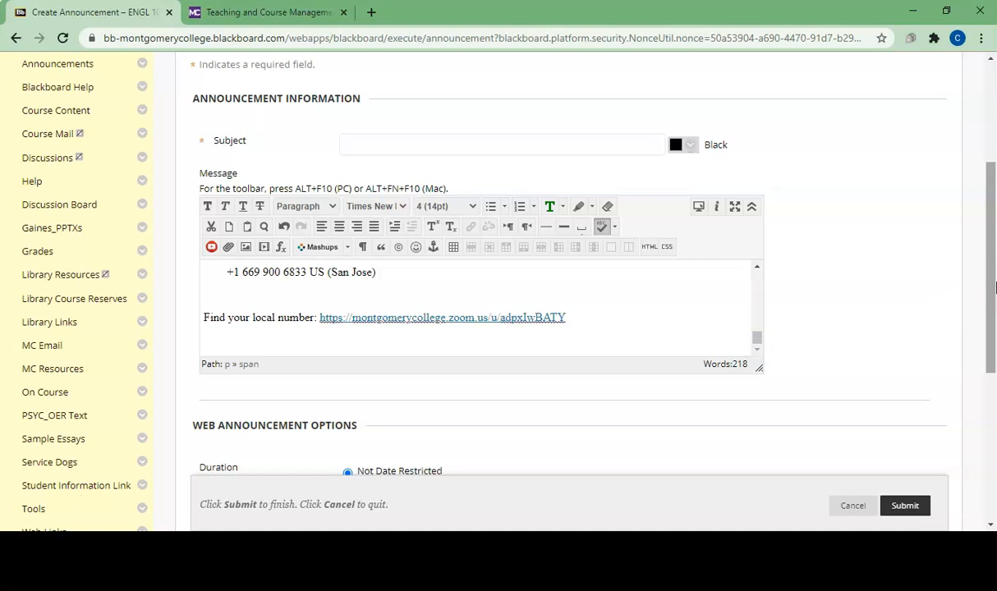
drag(994, 287, 993, 389)
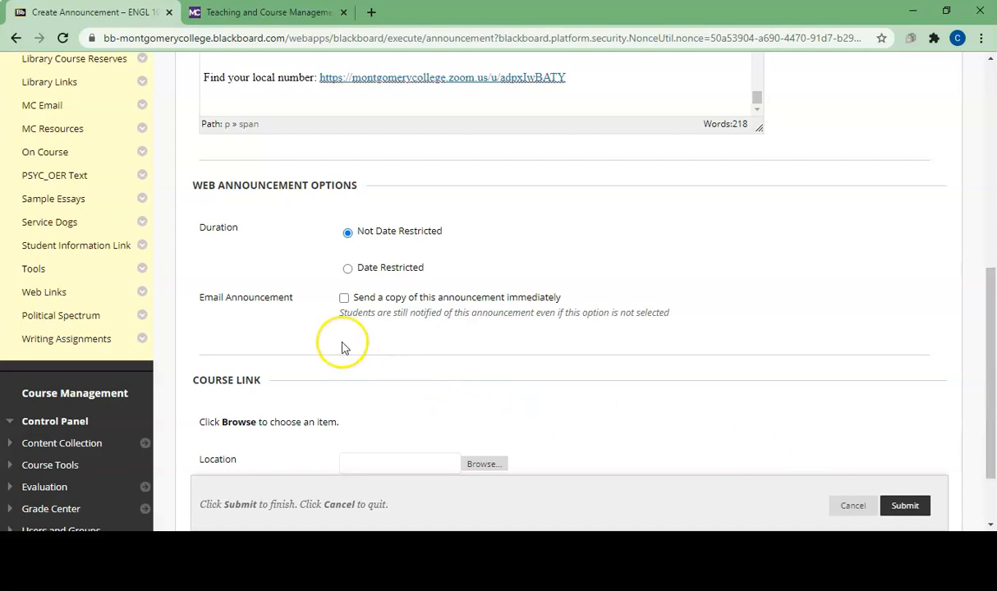
click(344, 299)
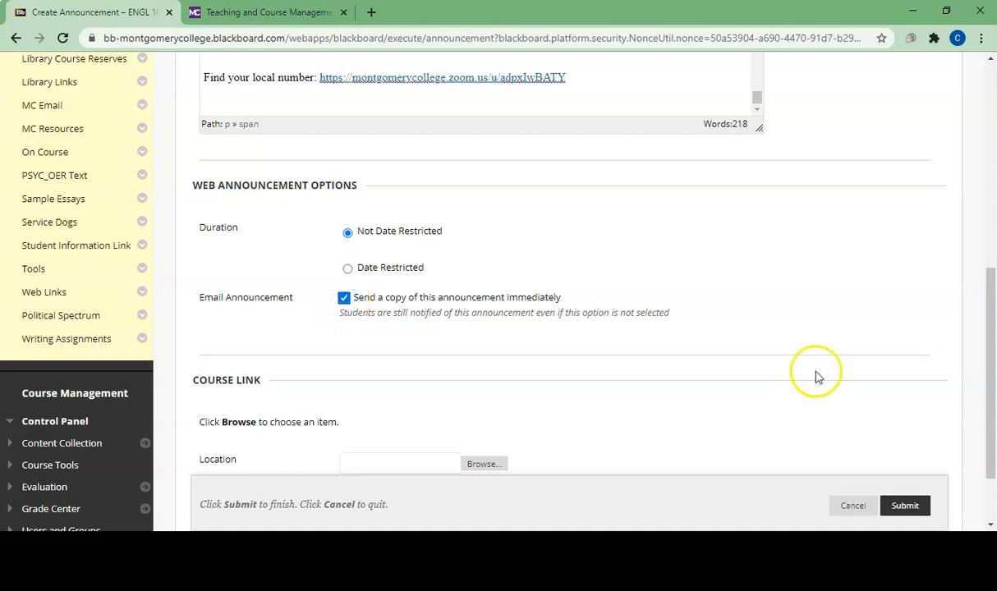